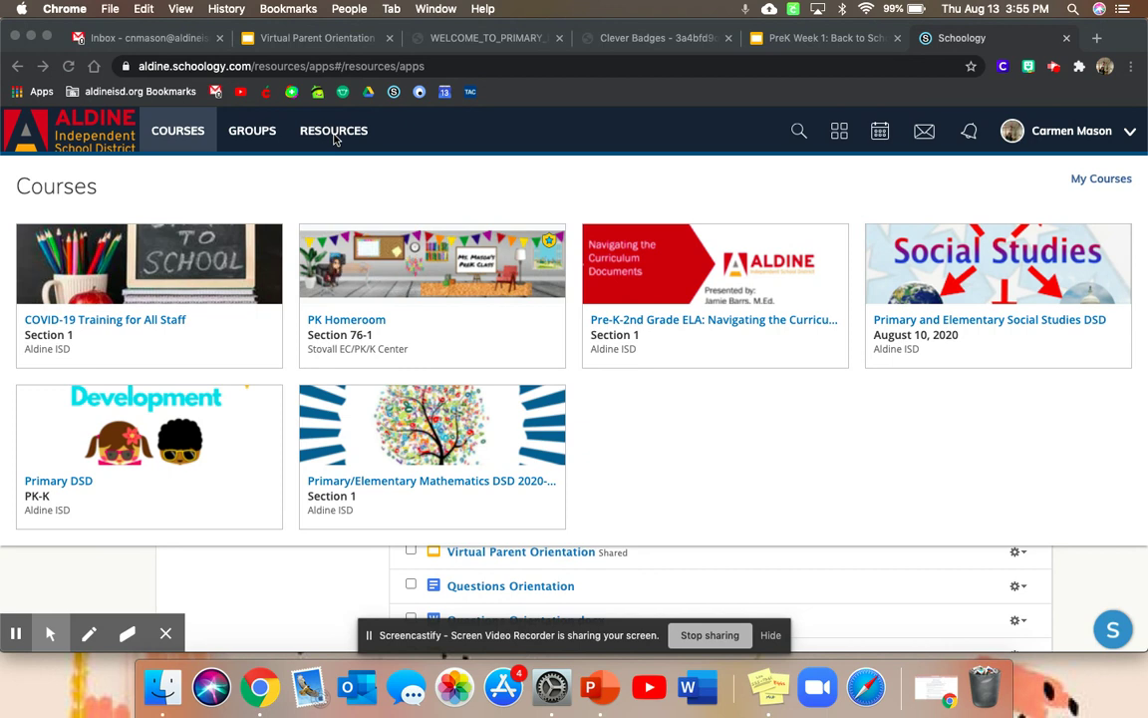
# - Open the Google Drive Resource App among the resource apps
pyautogui.click(335, 136)
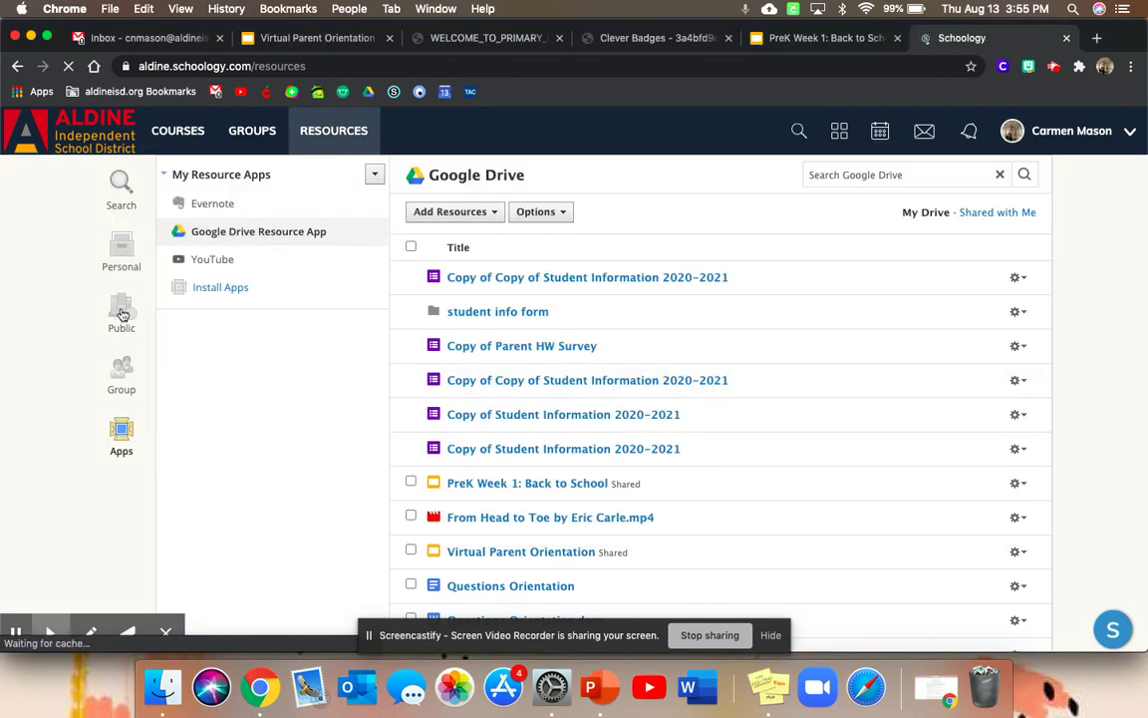
pyautogui.click(121, 254)
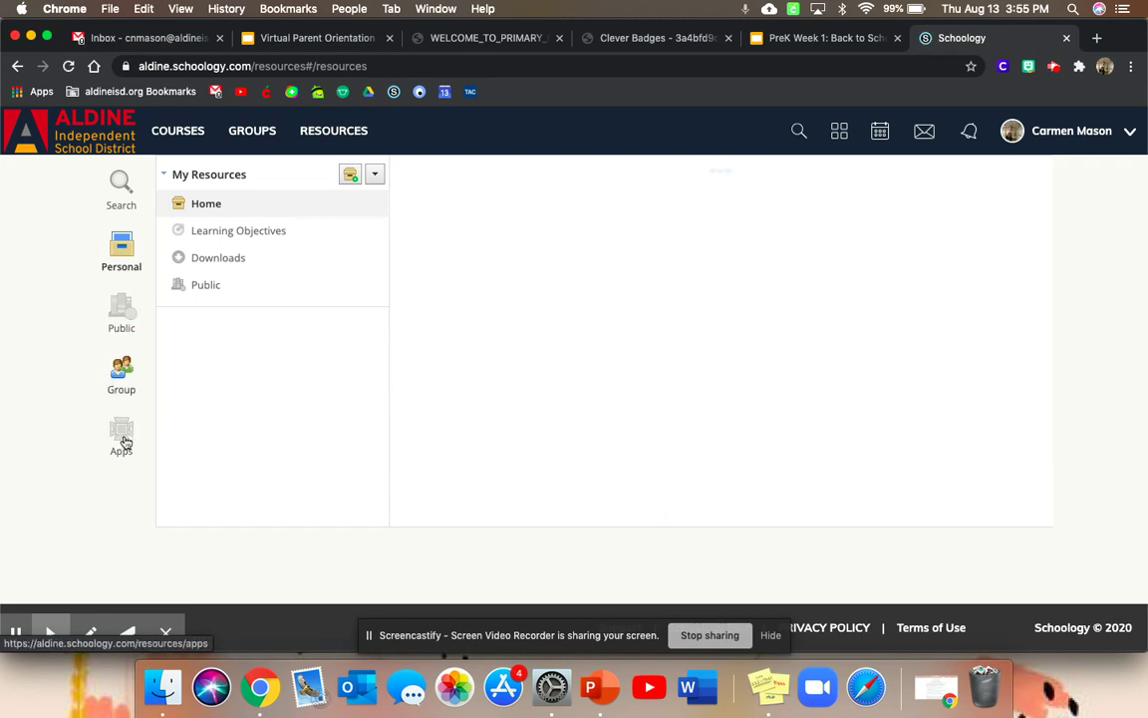
pyautogui.click(121, 439)
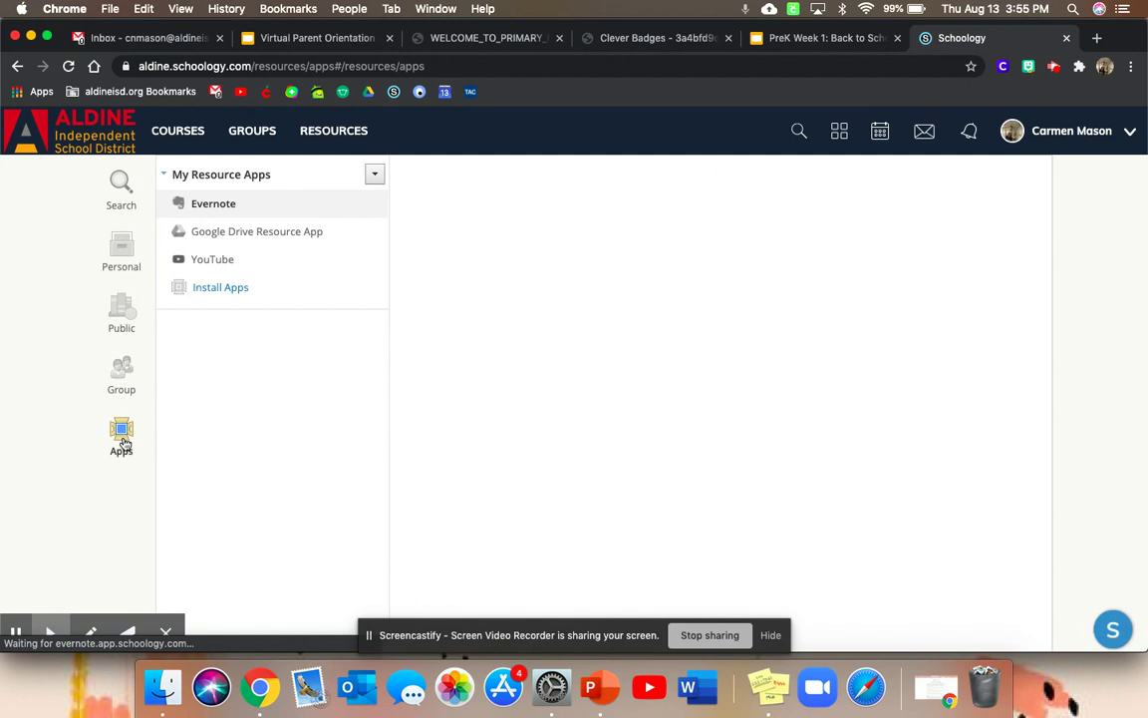
pyautogui.click(305, 242)
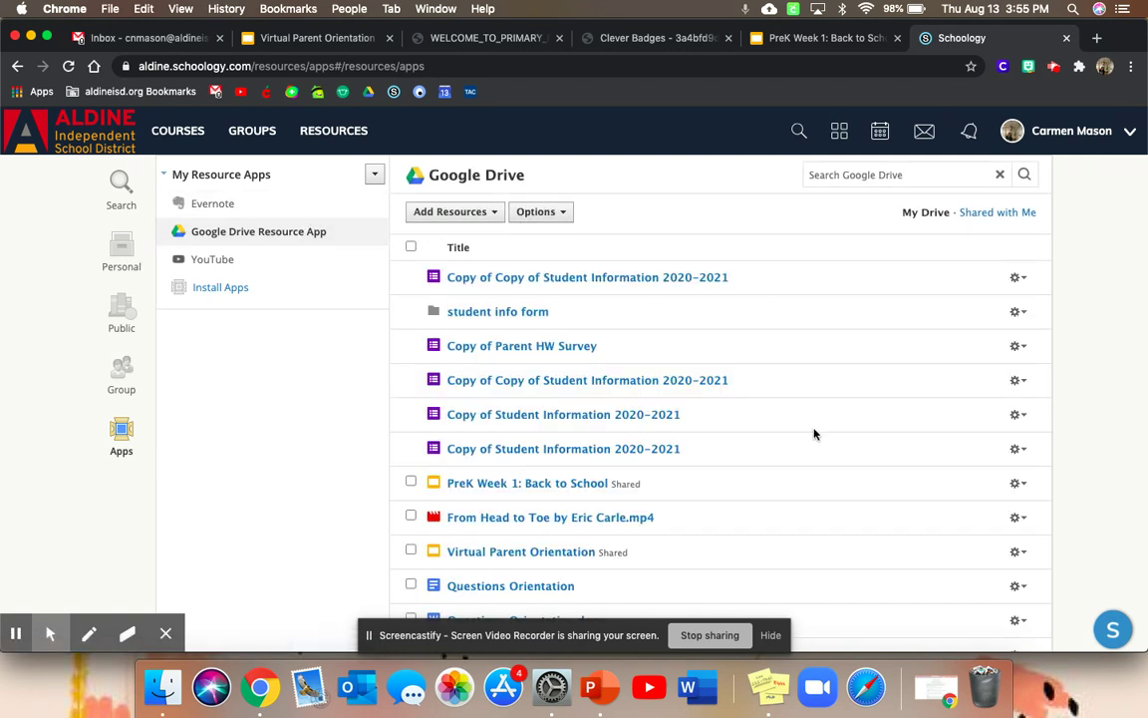
# - Connect the Google Drive app to the teacher's Google account and allow Schoology to access its Drive files
pyautogui.click(567, 213)
pyautogui.click(575, 237)
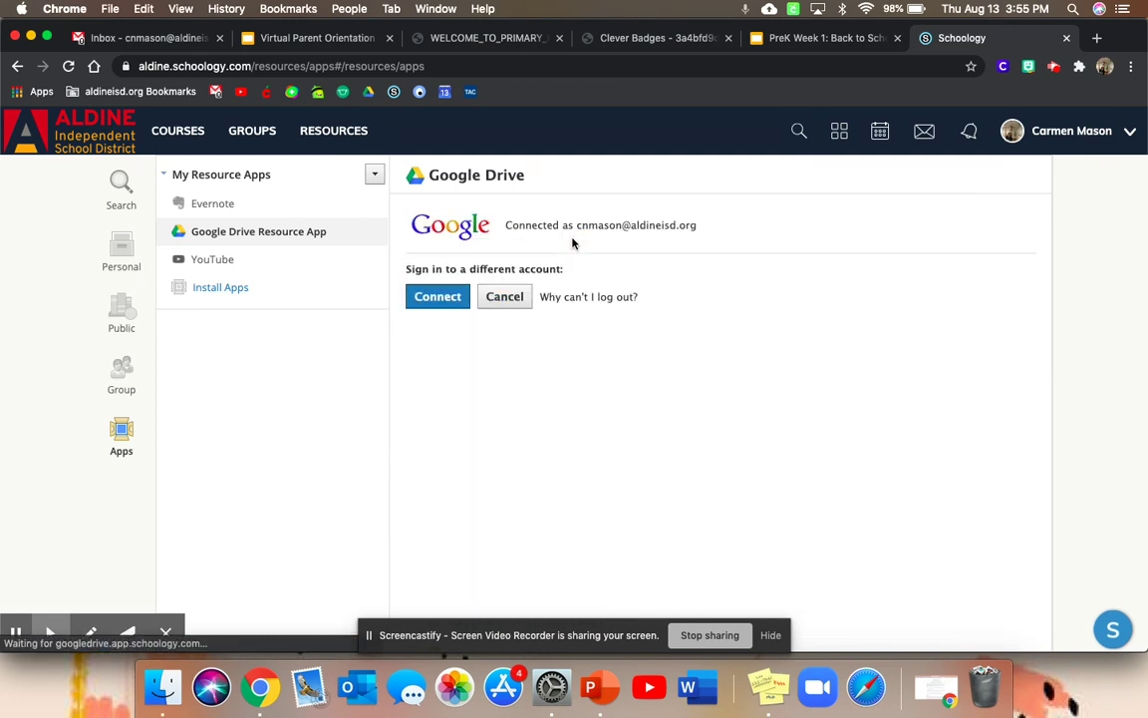
pyautogui.click(453, 299)
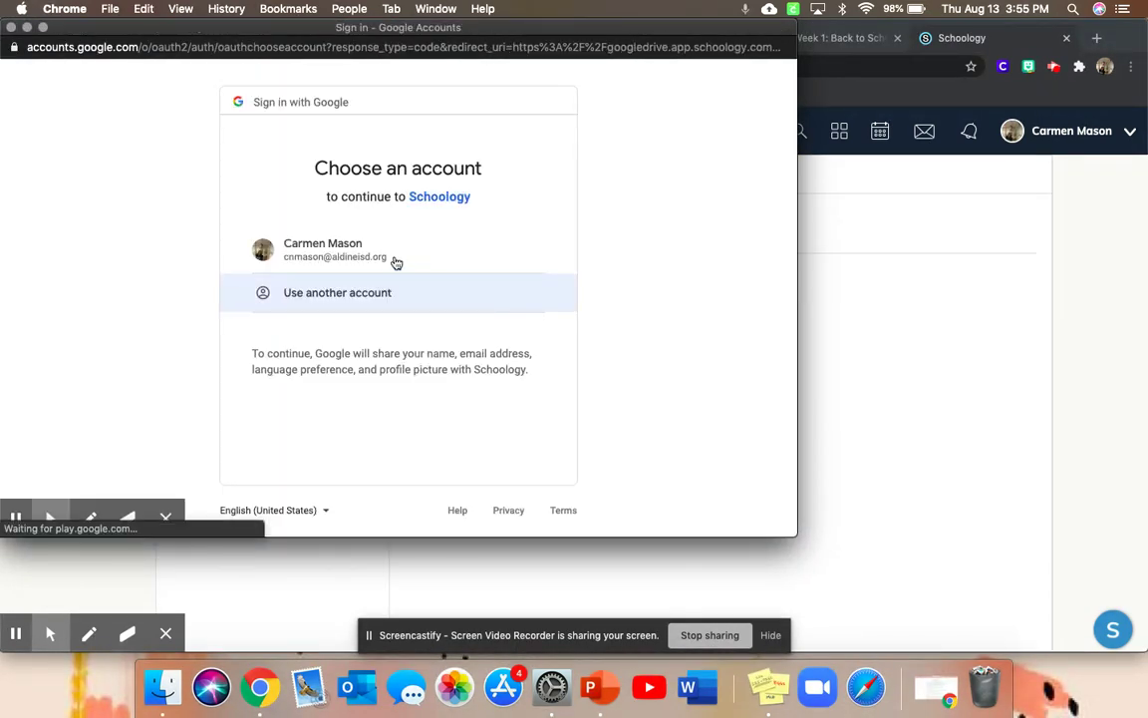
pyautogui.click(371, 259)
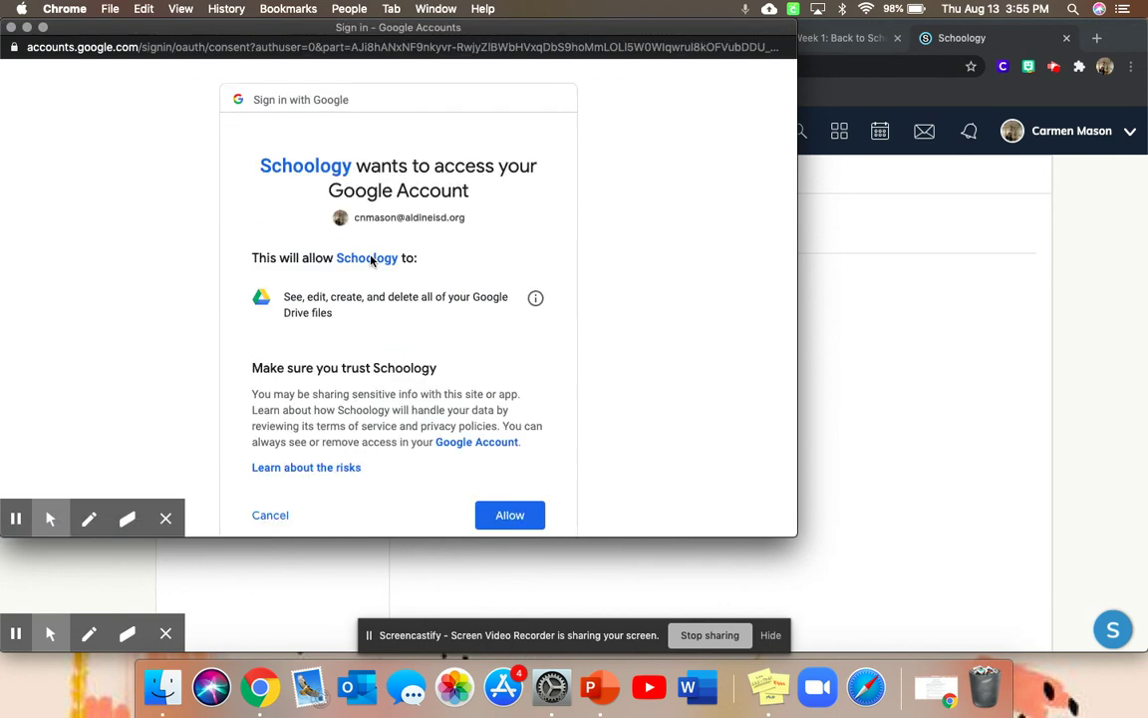
pyautogui.click(523, 516)
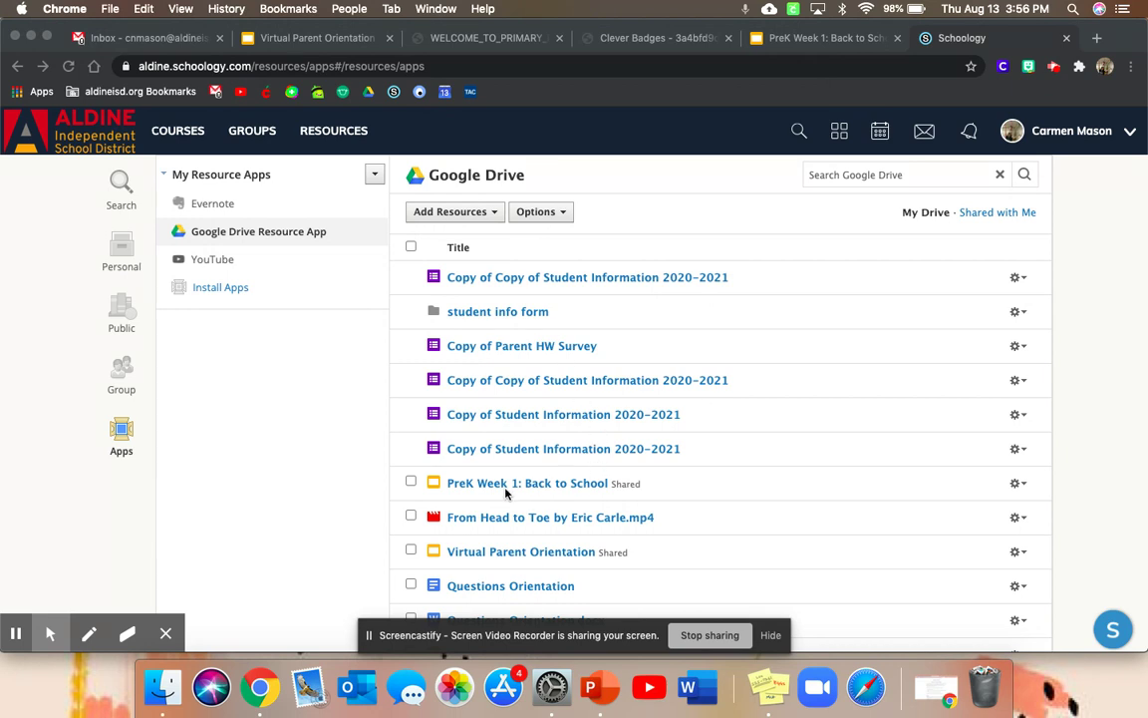
# - Import the PreK Week 1: Back to School presentation from Google Drive as a file
pyautogui.click(410, 481)
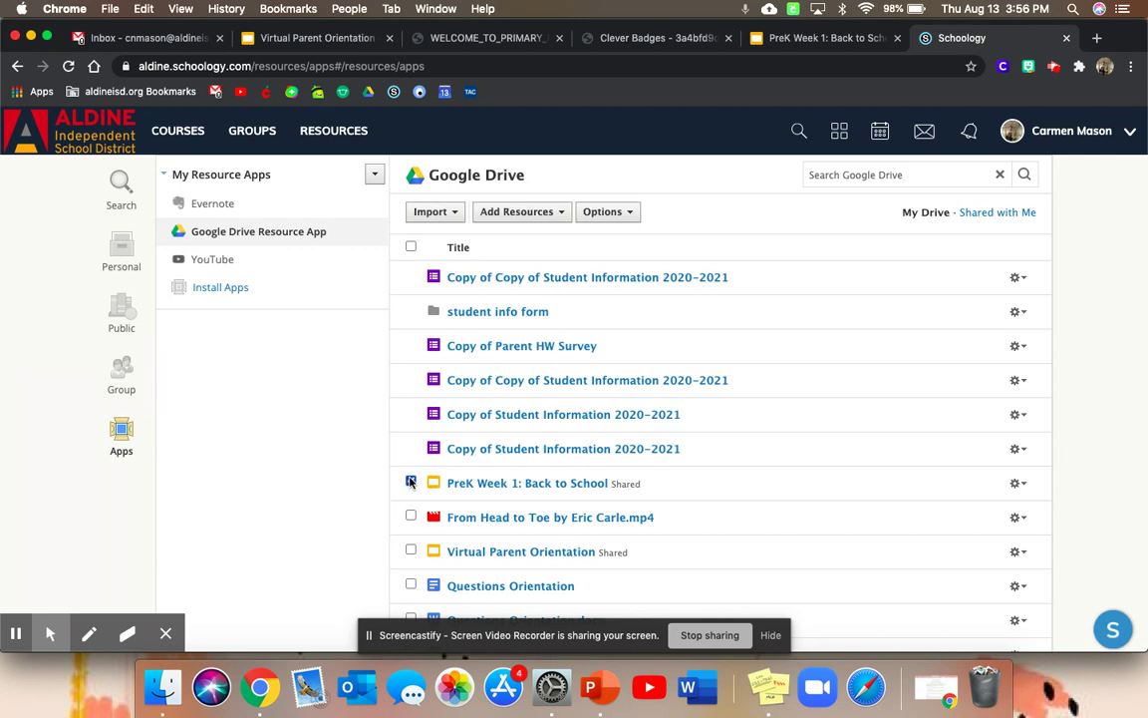
pyautogui.click(1018, 482)
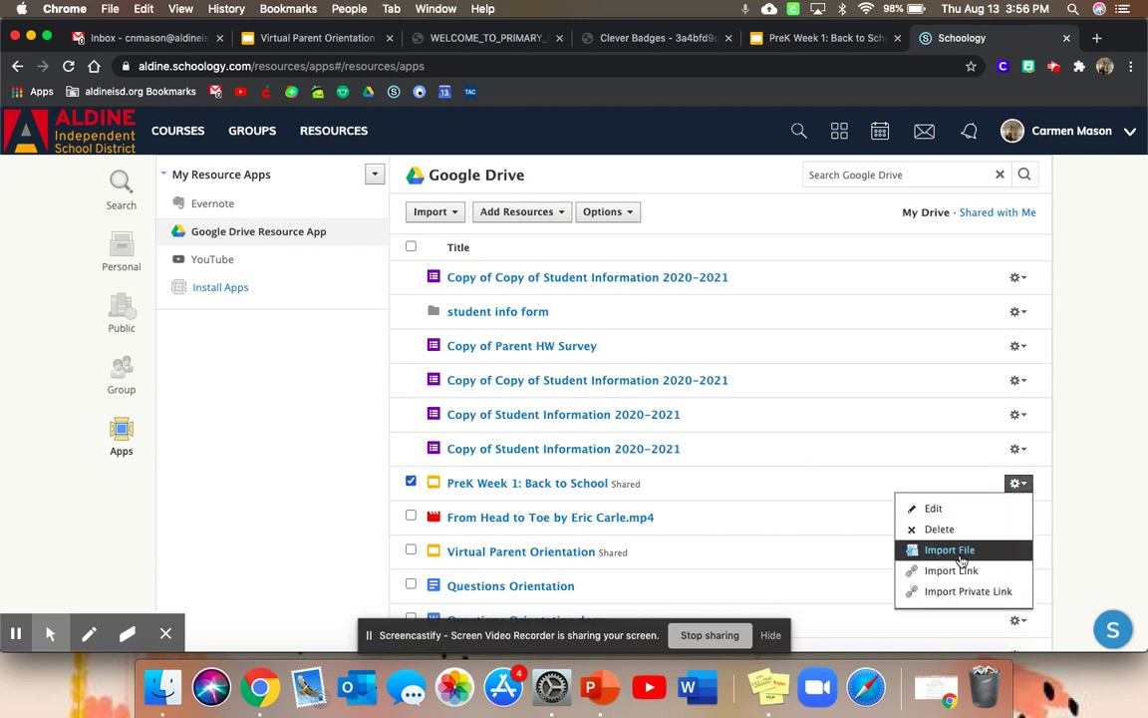
pyautogui.click(952, 550)
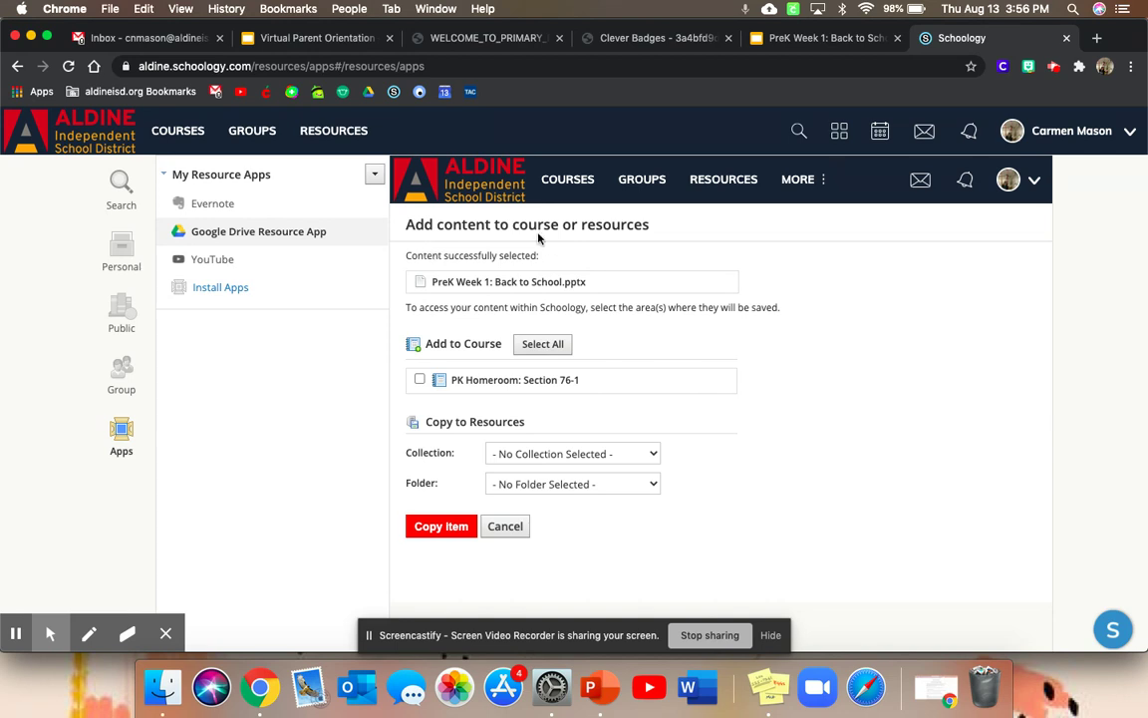
# - Copy the selected presentation to the Home collection in resources, with no folder
pyautogui.click(603, 452)
pyautogui.click(578, 467)
pyautogui.click(522, 483)
pyautogui.click(526, 484)
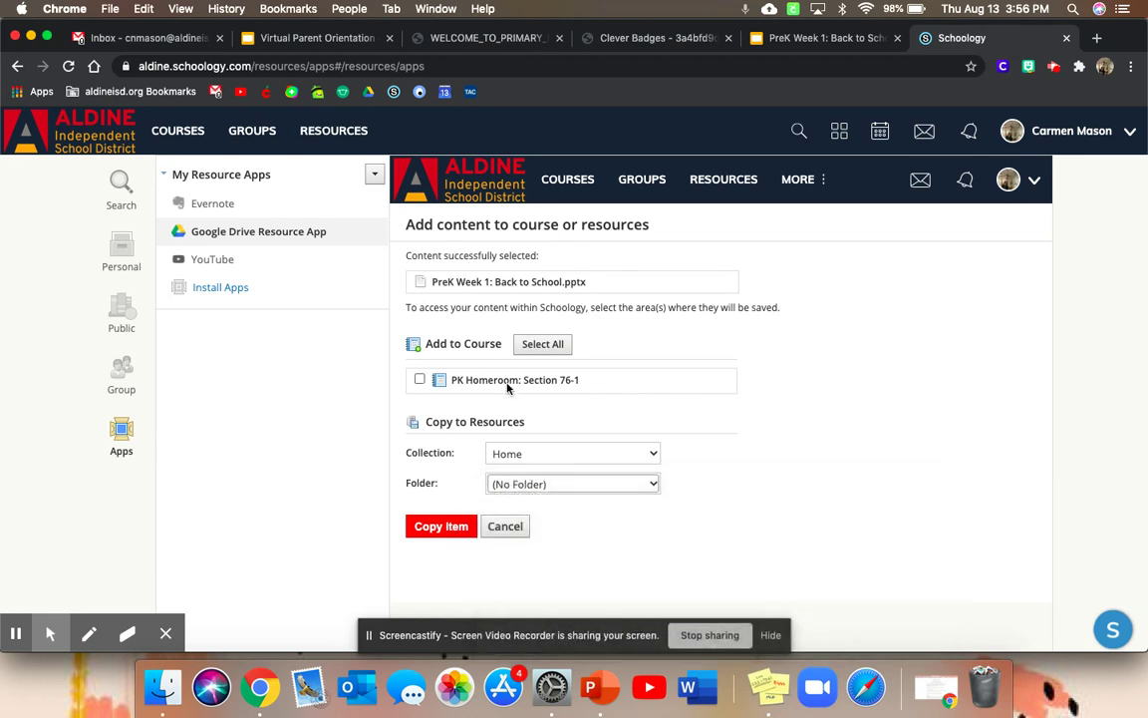
pyautogui.click(442, 527)
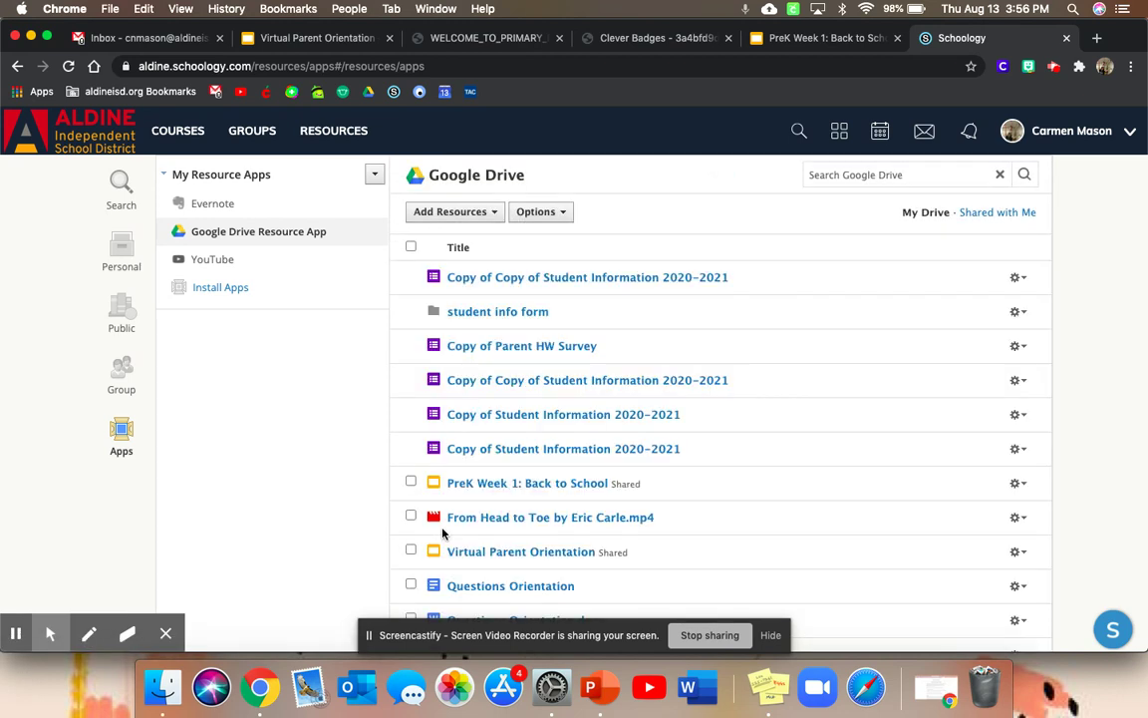
# - Check the personal Home resources list for PreK Week 1: Back to School.pptx
pyautogui.click(341, 138)
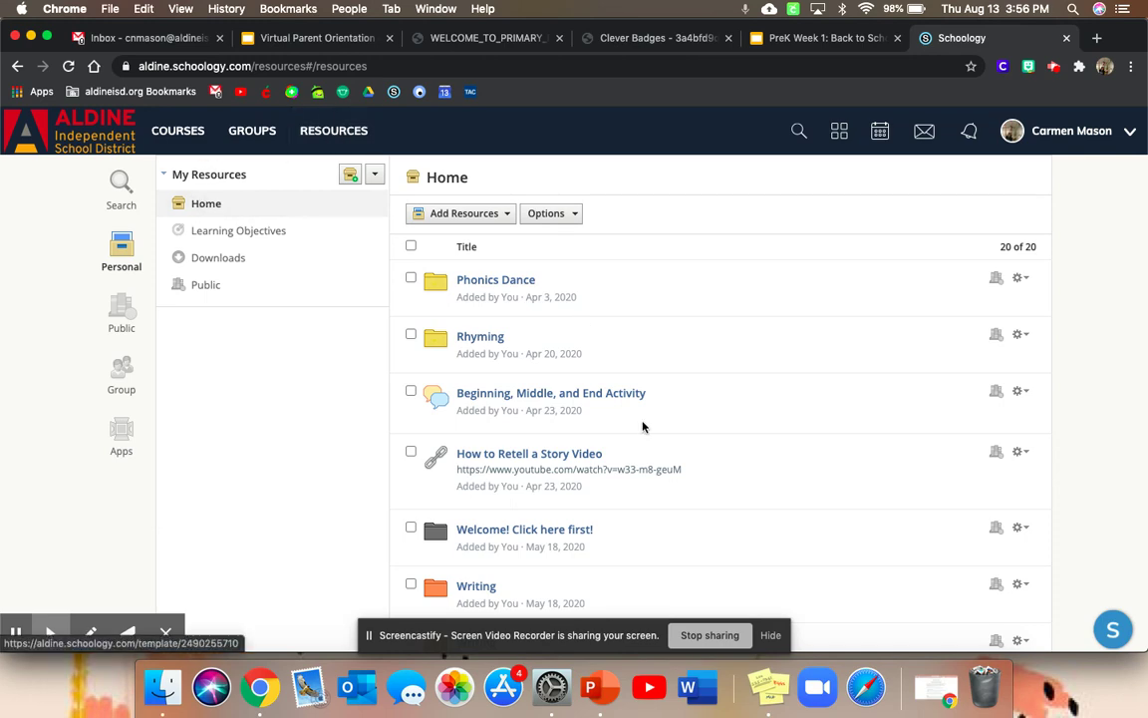
pyautogui.scroll(-6, 642, 427)
pyautogui.scroll(-10, 642, 426)
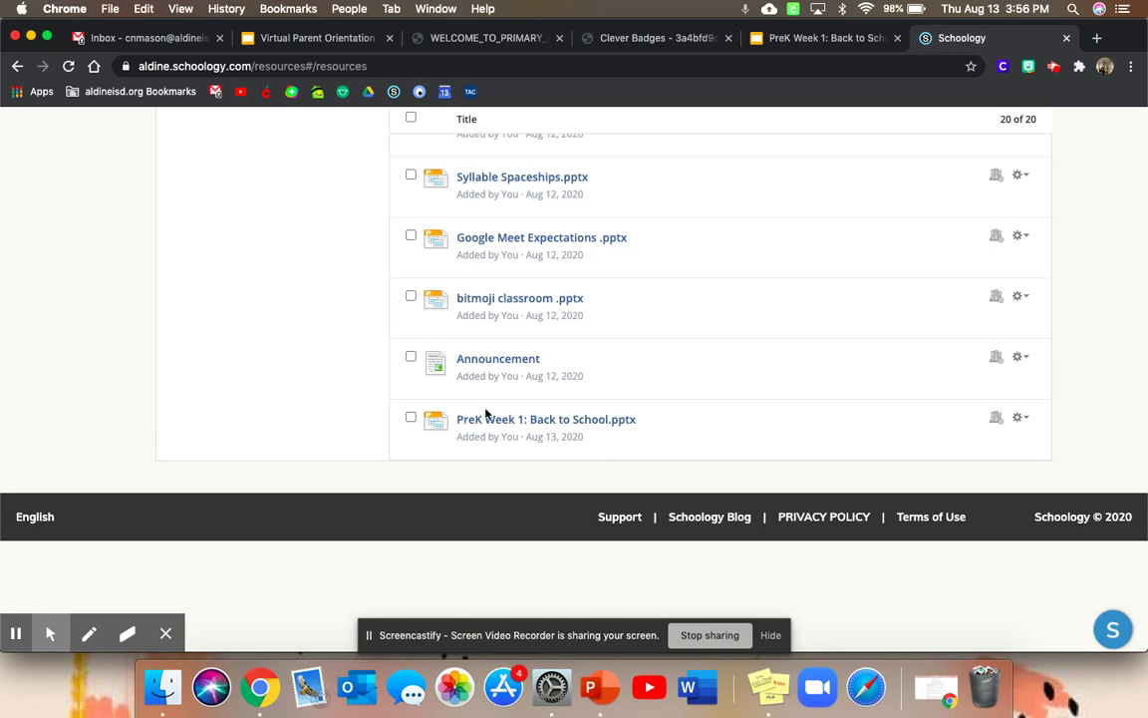
pyautogui.scroll(15, 544, 431)
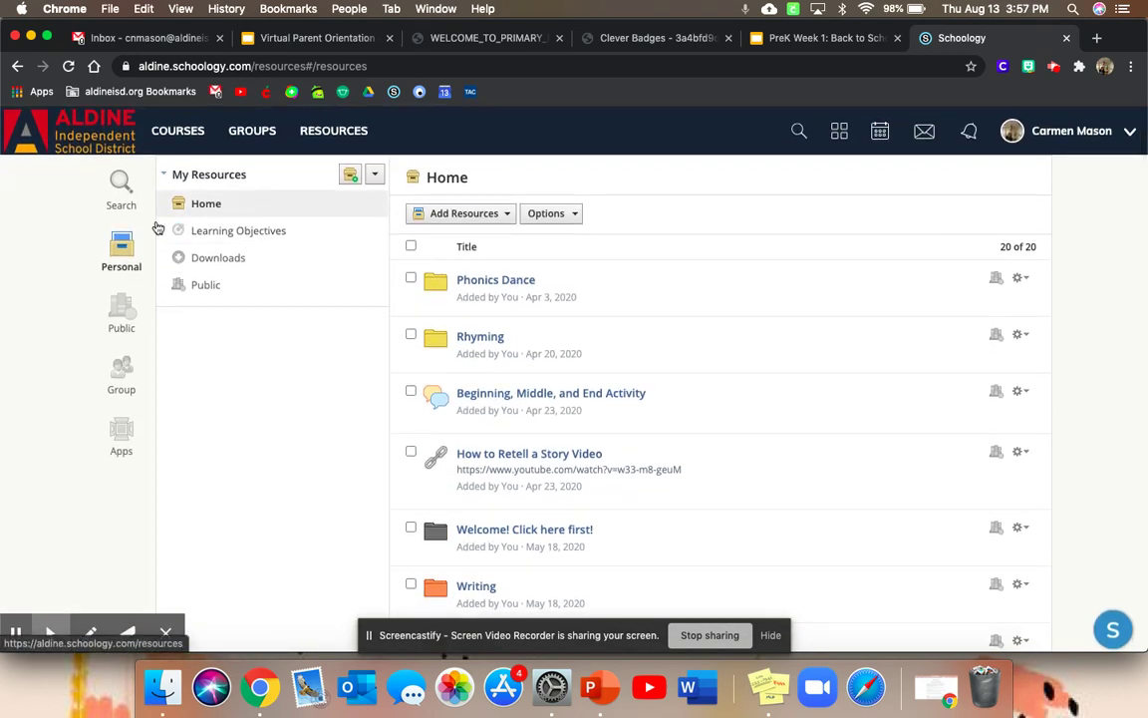
# - Open the PK Homeroom course and expand its Week 1: Back to School folder in the materials
pyautogui.click(182, 135)
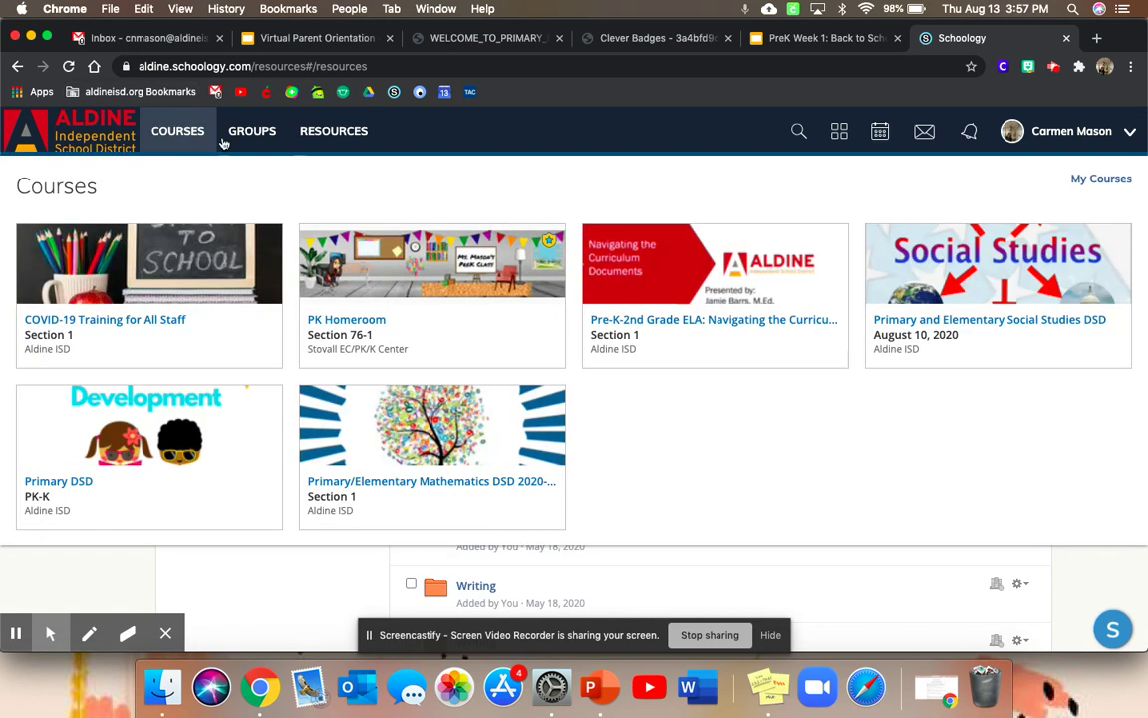
pyautogui.click(391, 325)
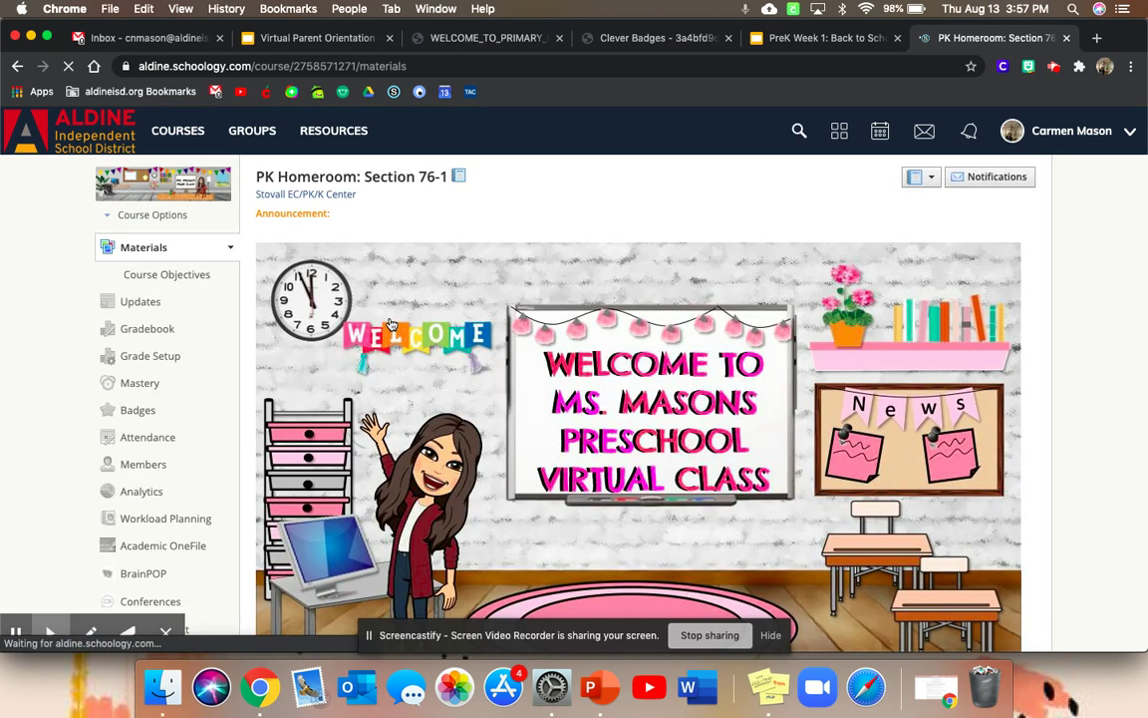
pyautogui.scroll(-10, 390, 325)
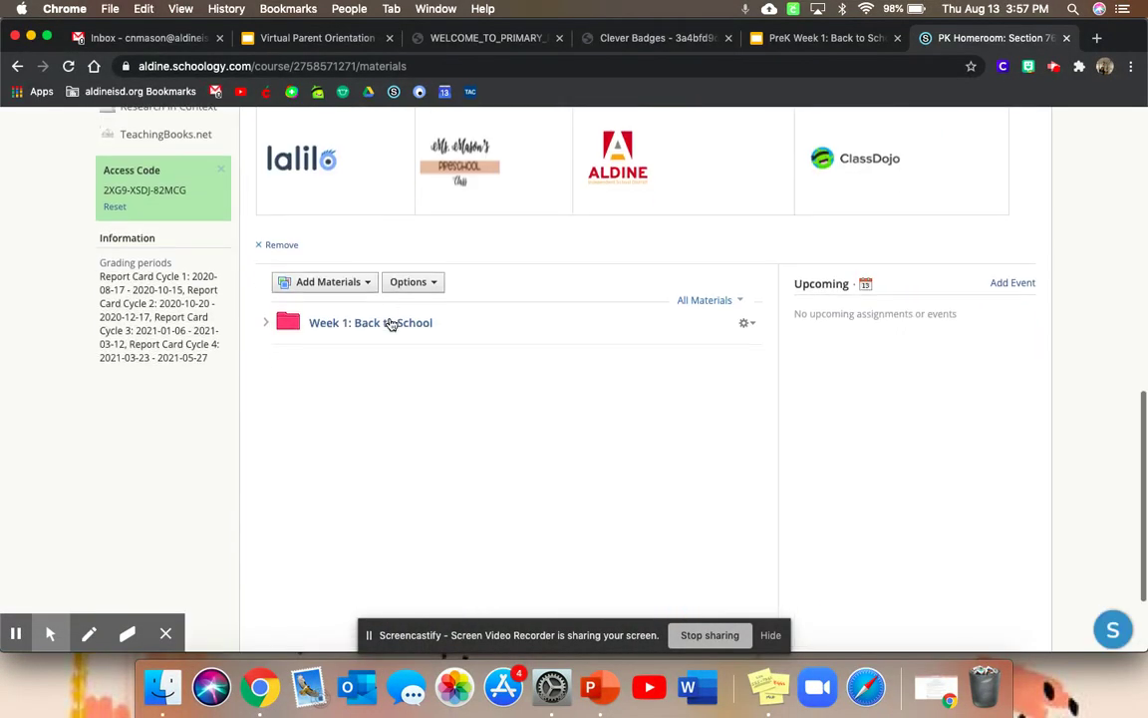
pyautogui.click(264, 316)
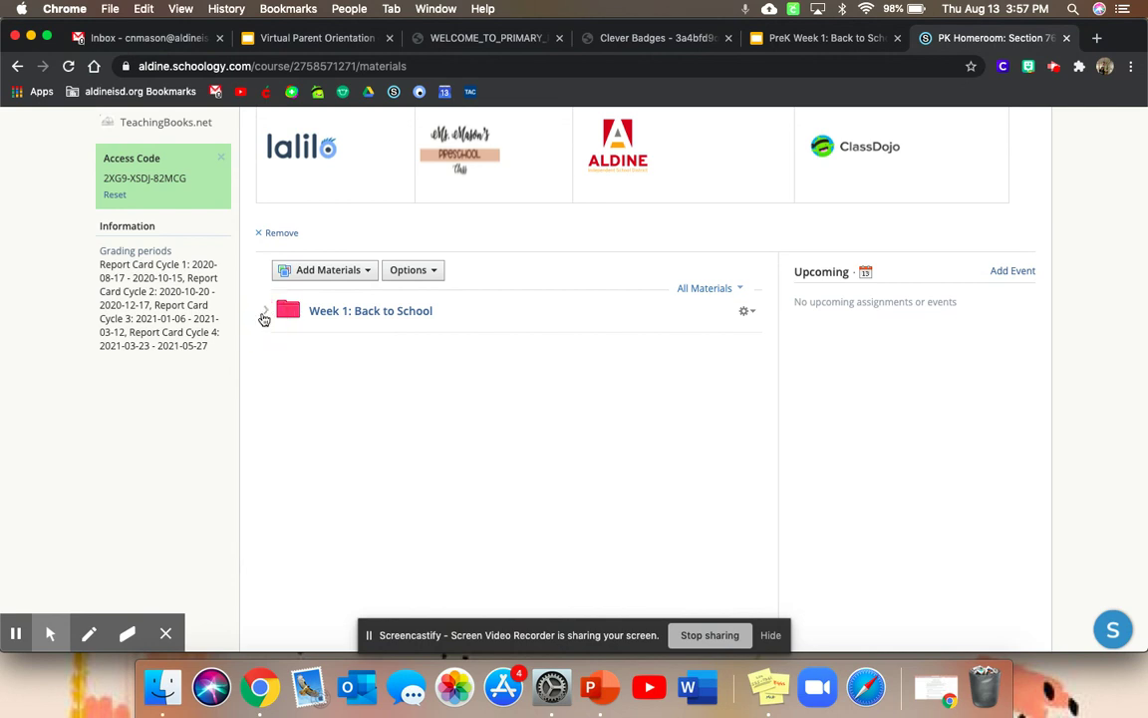
pyautogui.click(267, 311)
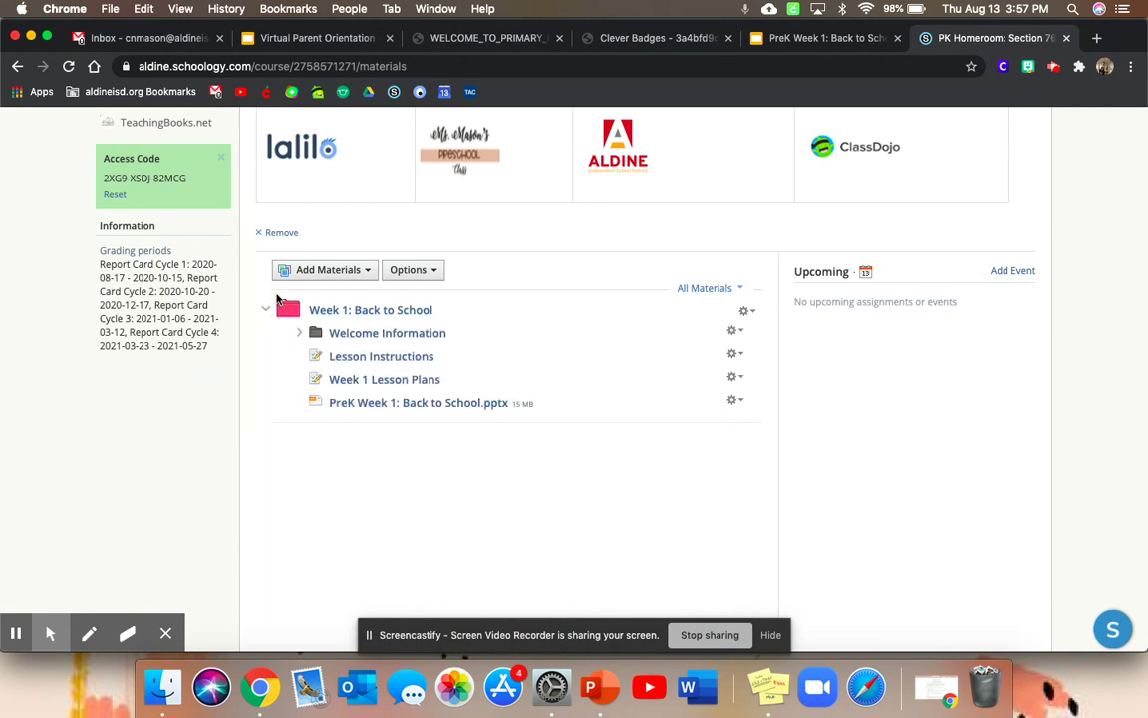
pyautogui.click(363, 271)
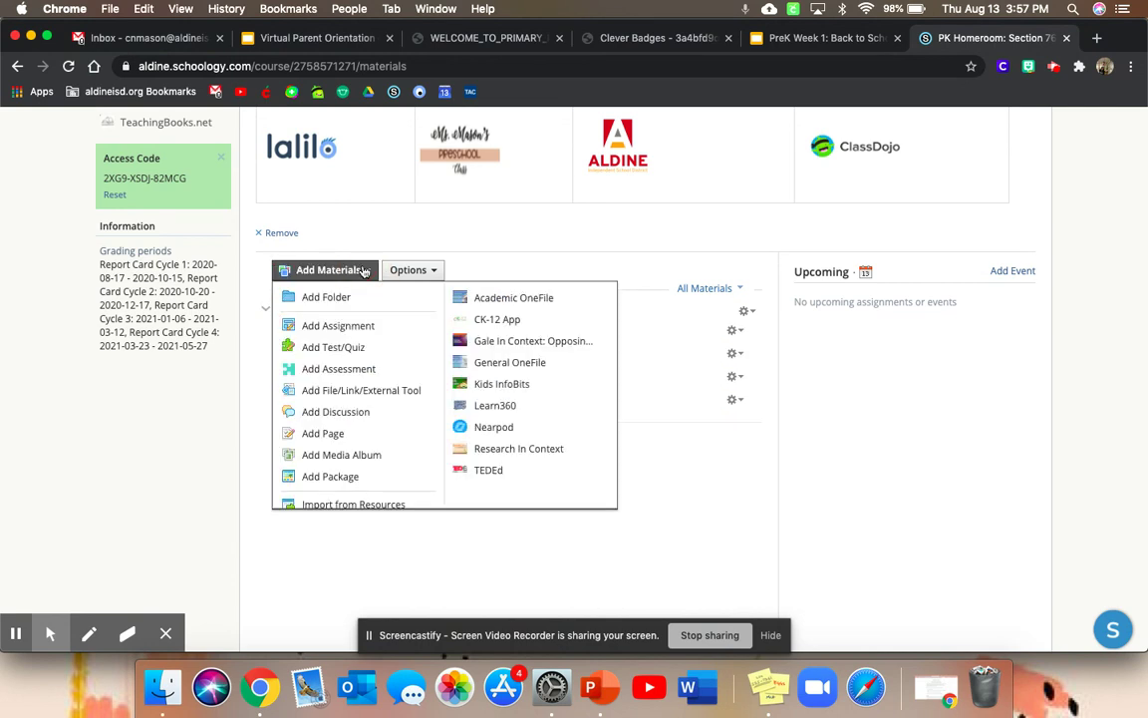
pyautogui.scroll(-1, 346, 367)
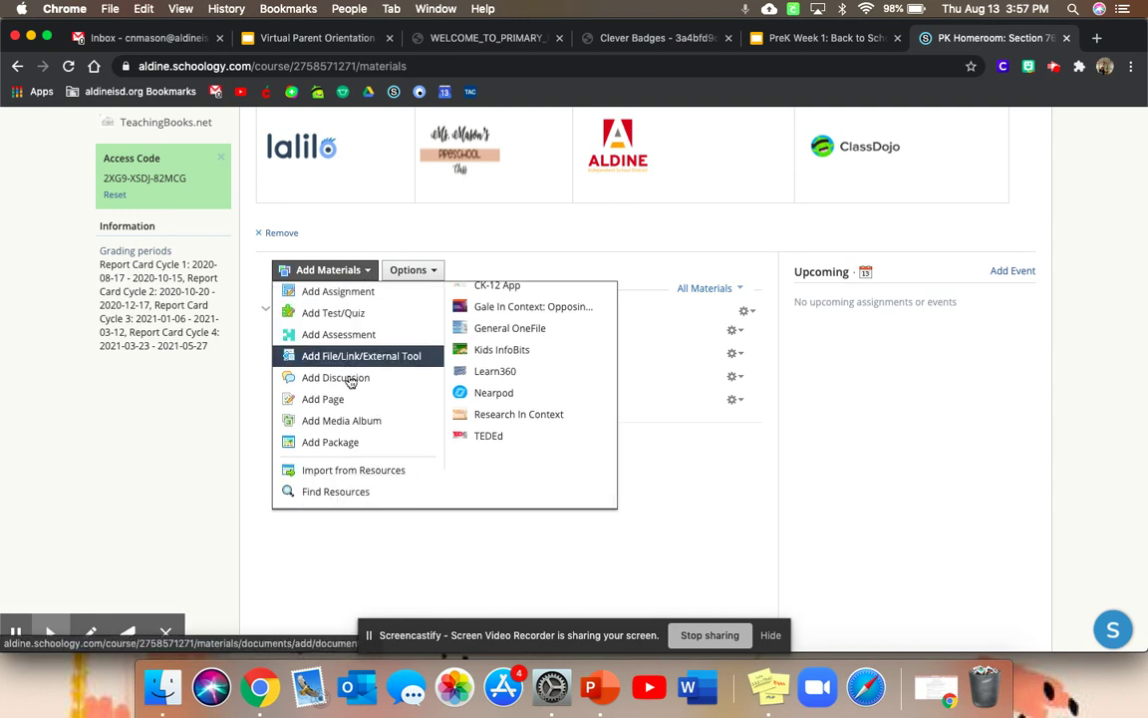
pyautogui.click(383, 472)
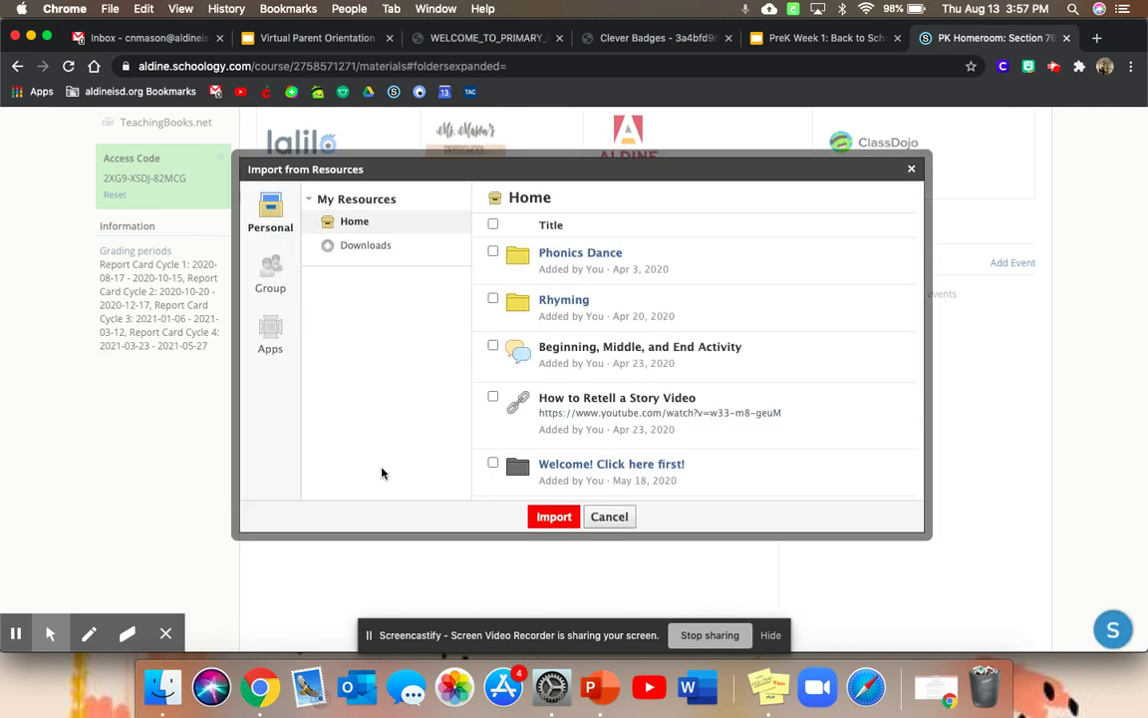
pyautogui.scroll(-6, 607, 464)
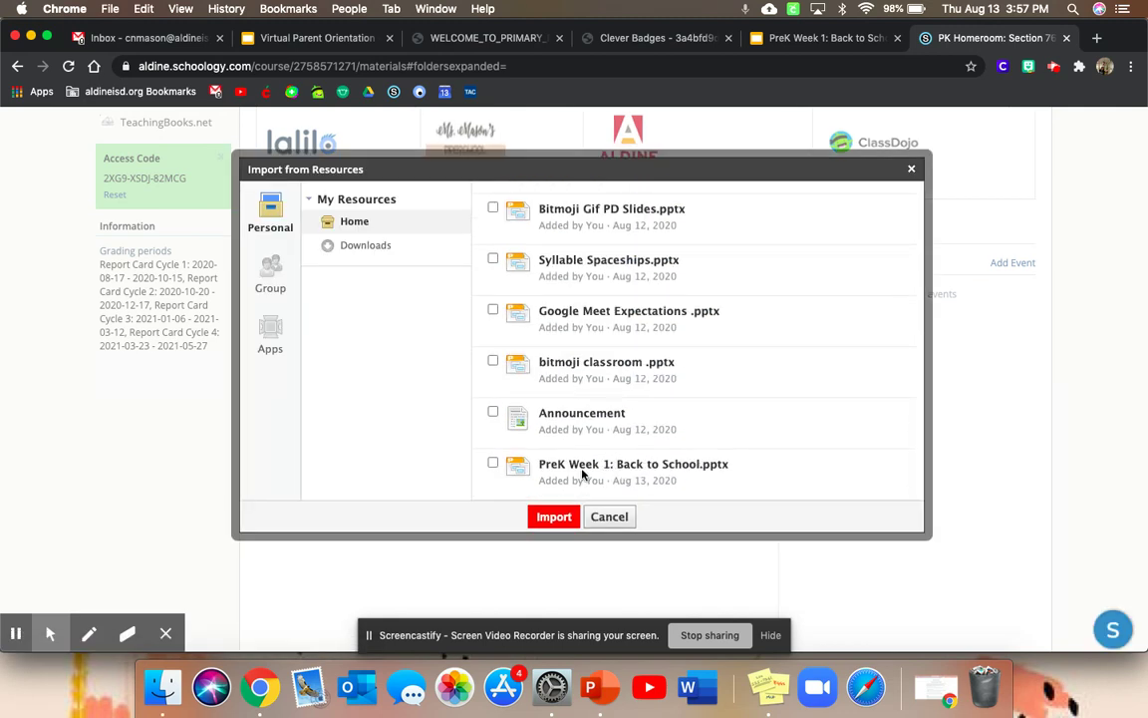
pyautogui.click(609, 516)
# - Open PreK Week 1: Back to School.pptx from the Week 1 folder and look through its slides
pyautogui.click(263, 315)
pyautogui.click(380, 404)
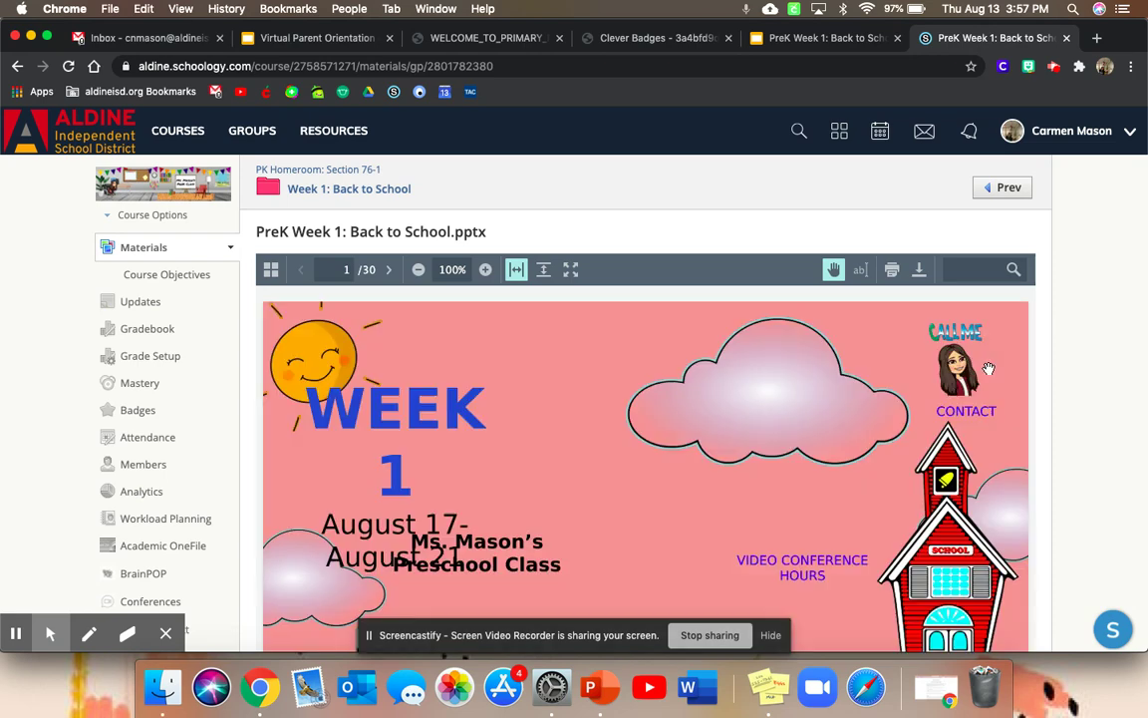
pyautogui.scroll(-2, 988, 369)
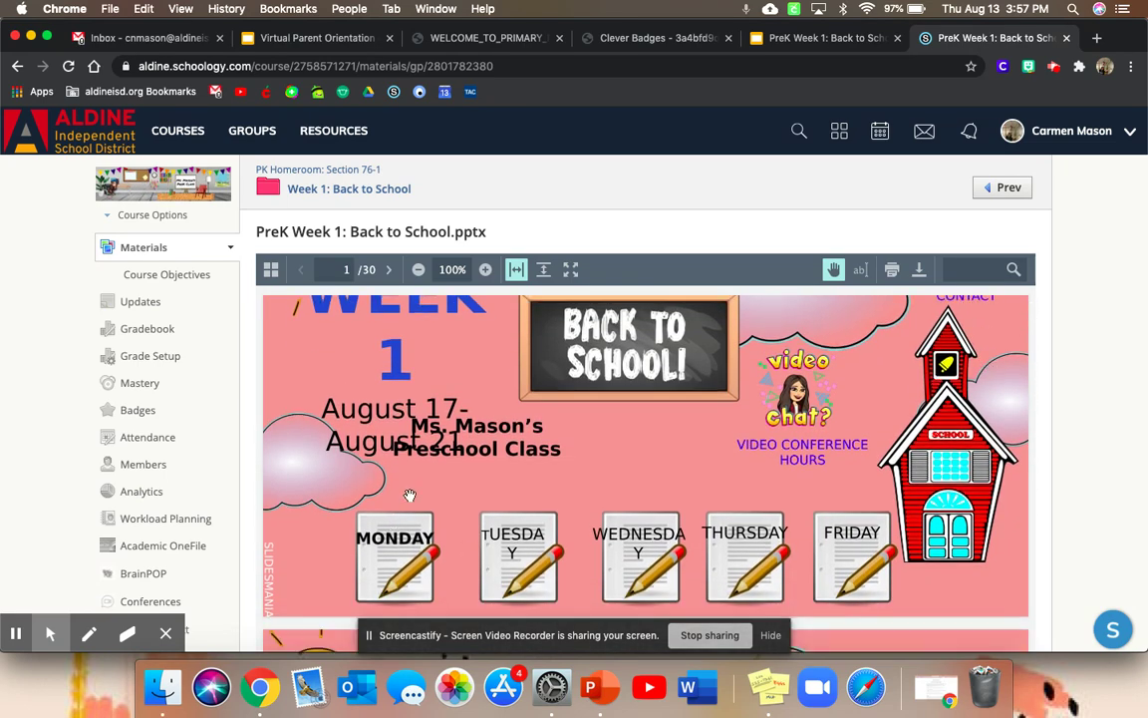
pyautogui.scroll(2, 481, 364)
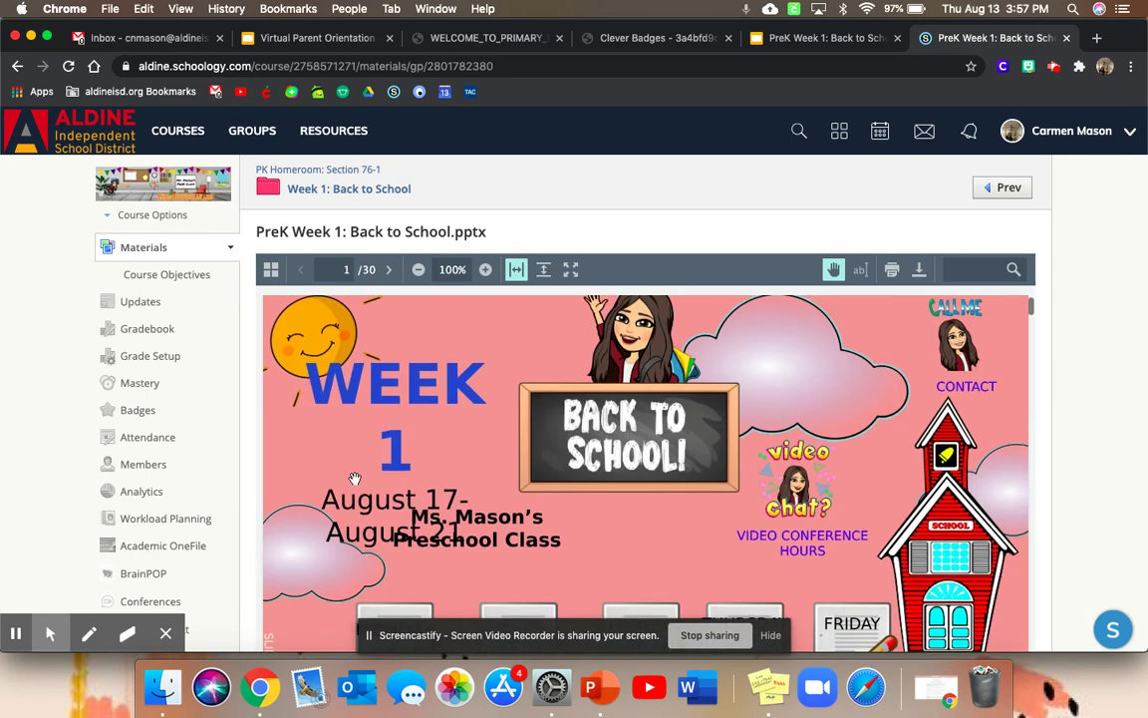
pyautogui.scroll(-10, 354, 479)
pyautogui.scroll(6, 354, 479)
pyautogui.scroll(5, 354, 479)
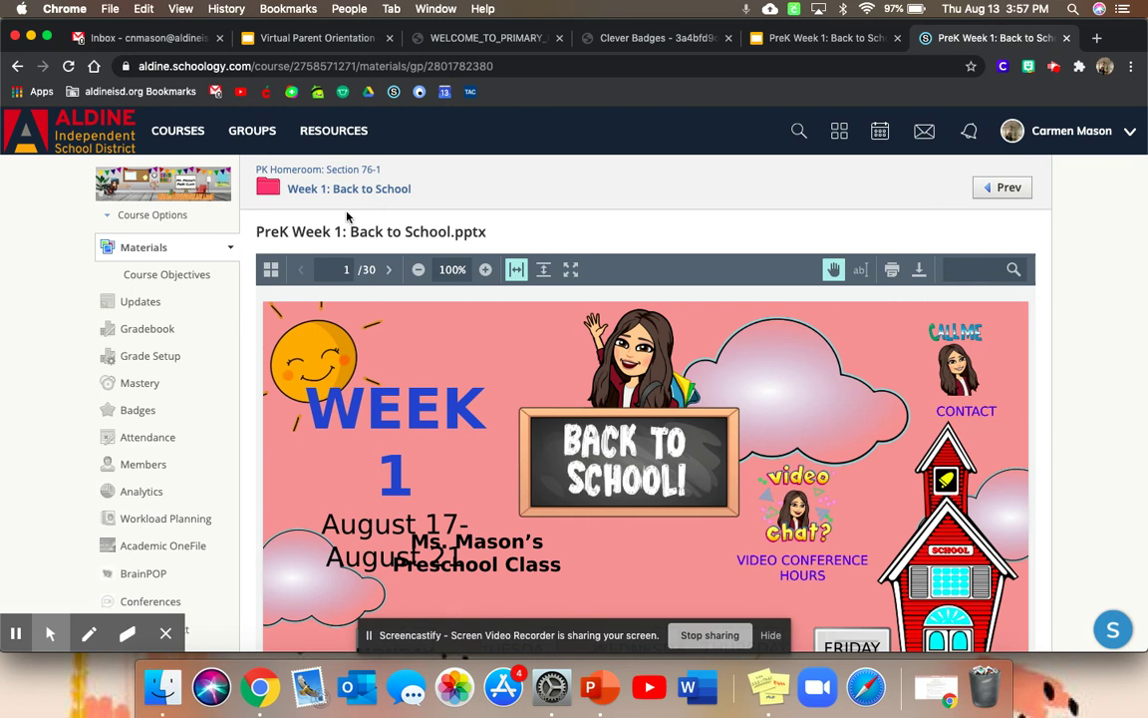
# - Go back to the Week 1: Back to School folder and open the Week 1 Lesson Plans page
pyautogui.click(990, 190)
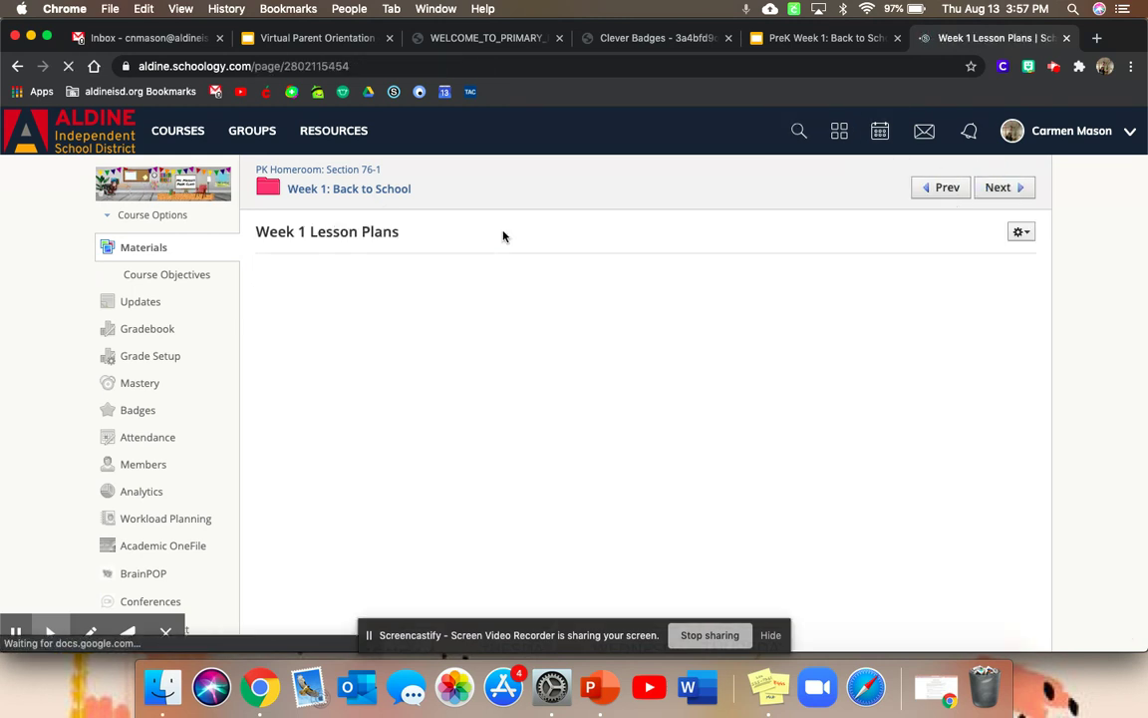
pyautogui.click(311, 189)
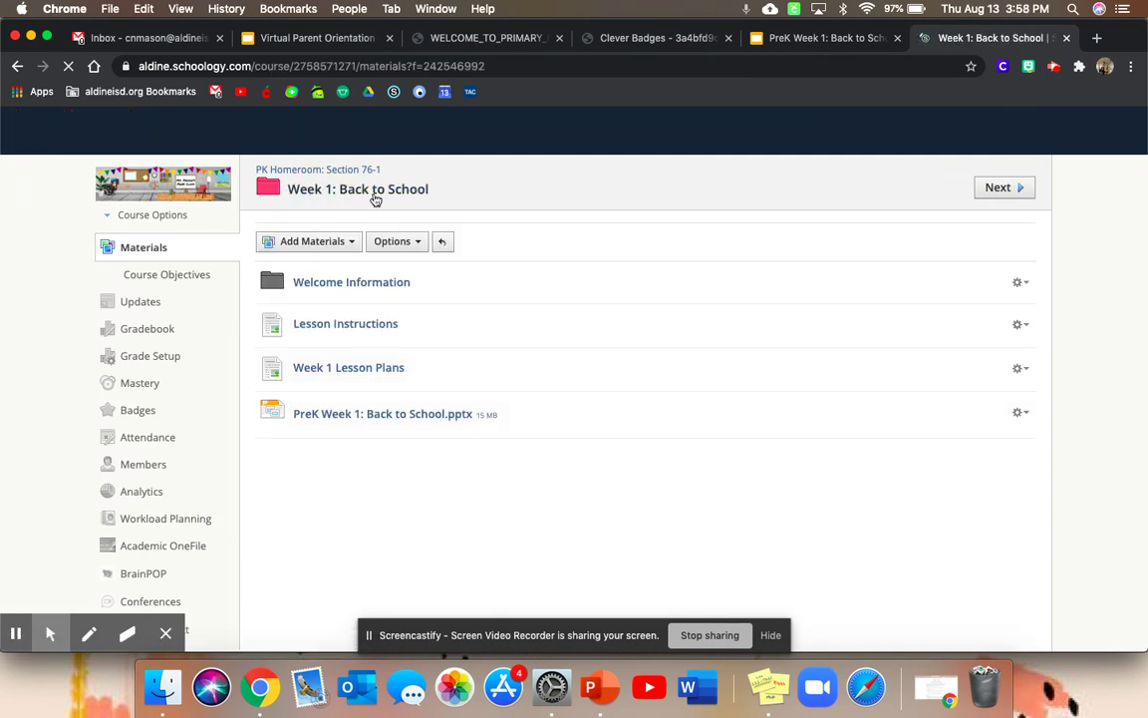
pyautogui.click(314, 368)
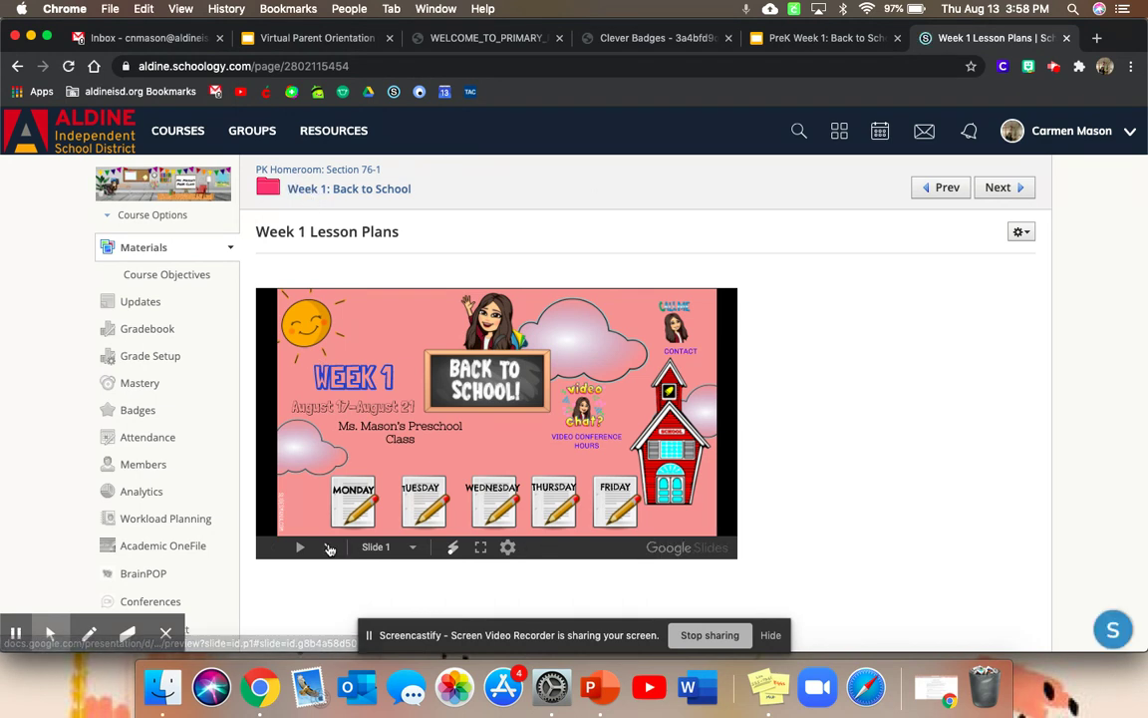
# - Test the embedded lesson plan presentation by following its Monday link and moving between slides
pyautogui.click(296, 491)
pyautogui.click(271, 546)
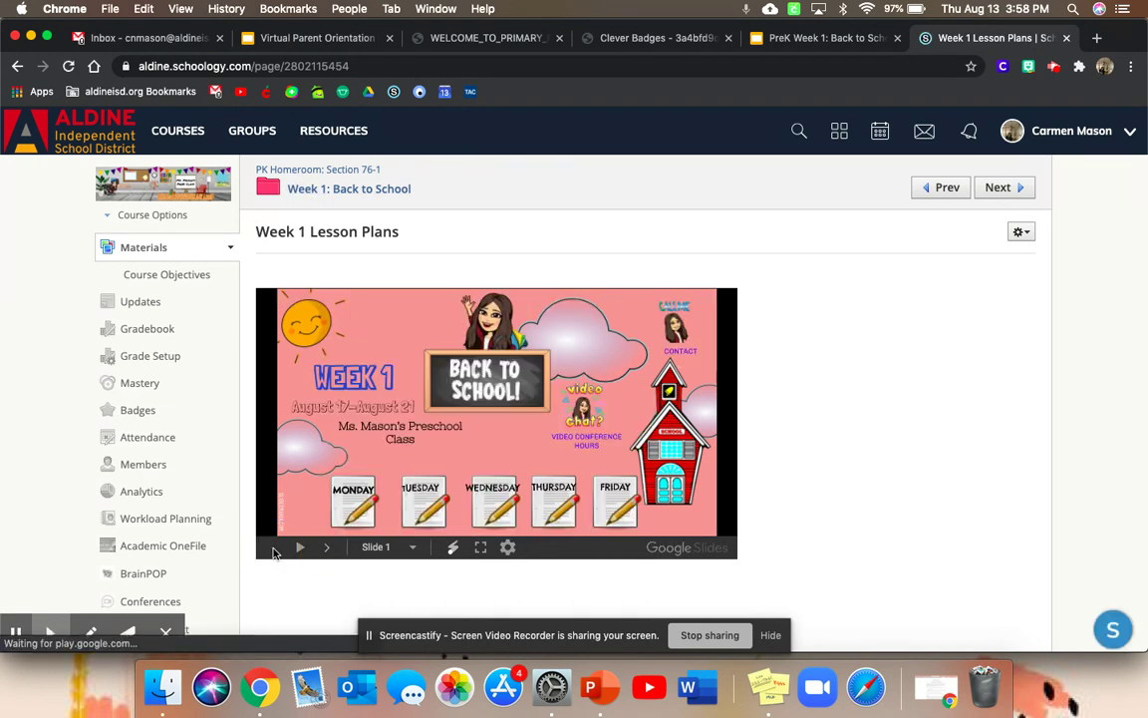
pyautogui.click(354, 495)
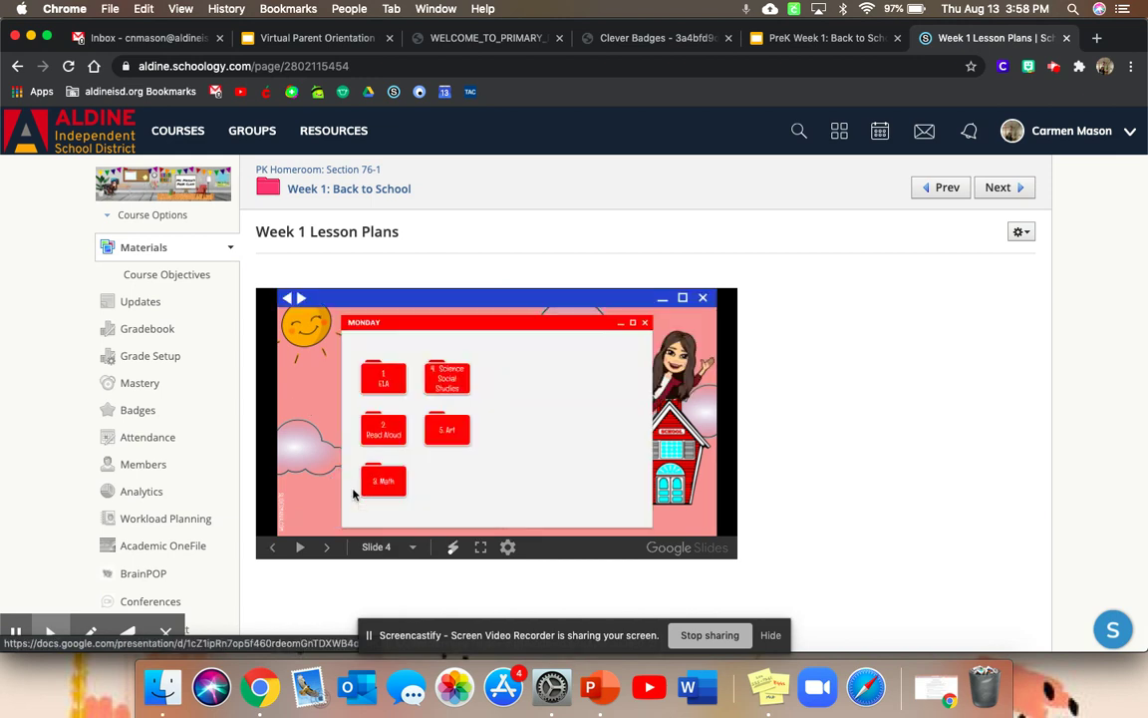
pyautogui.click(275, 547)
pyautogui.click(328, 550)
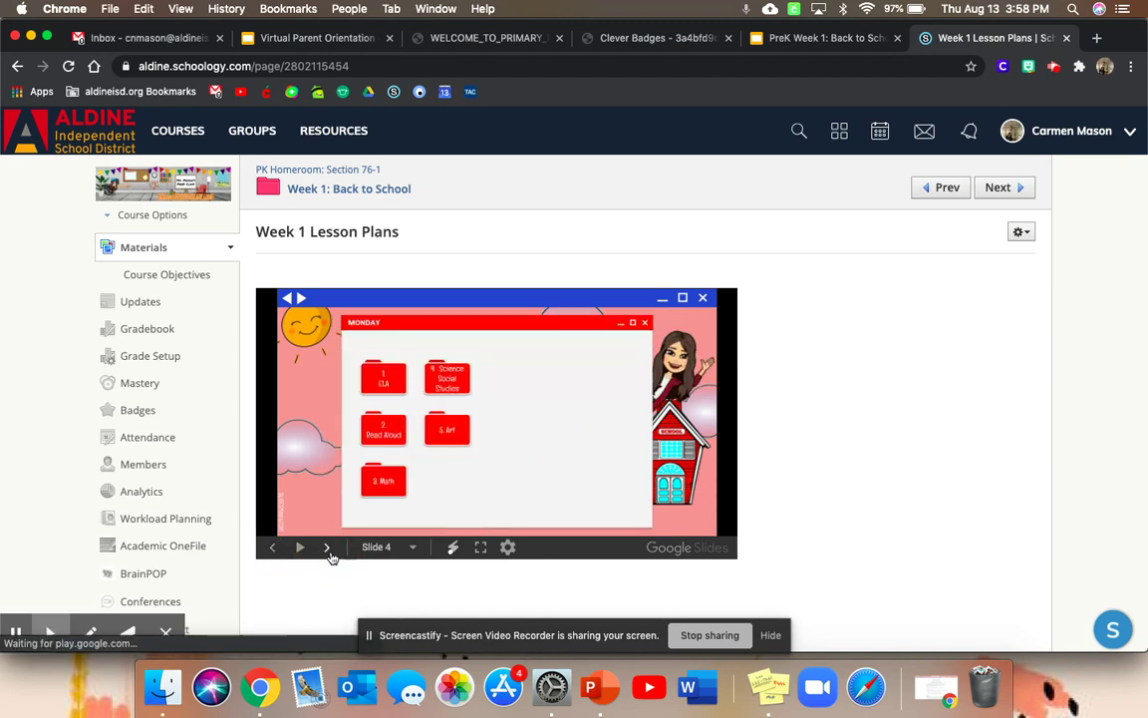
# - Test the embedded presentation's links by opening Monday's Read Aloud activity, returning to the first slide and opening Friday
pyautogui.click(385, 431)
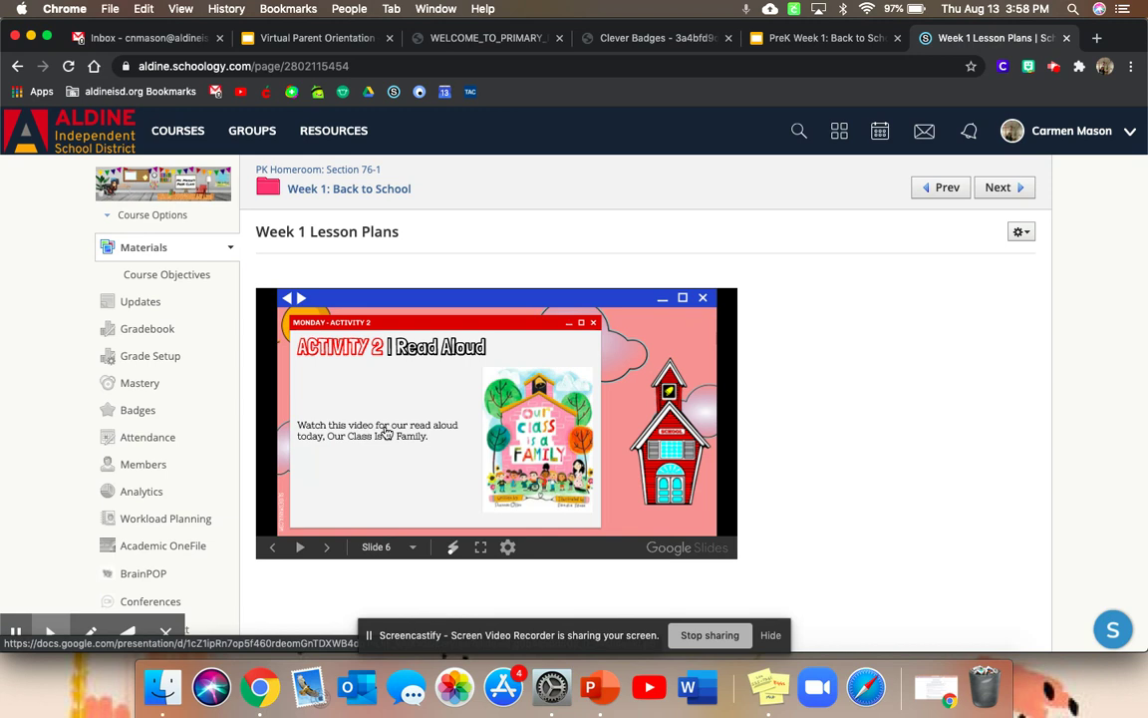
pyautogui.click(702, 300)
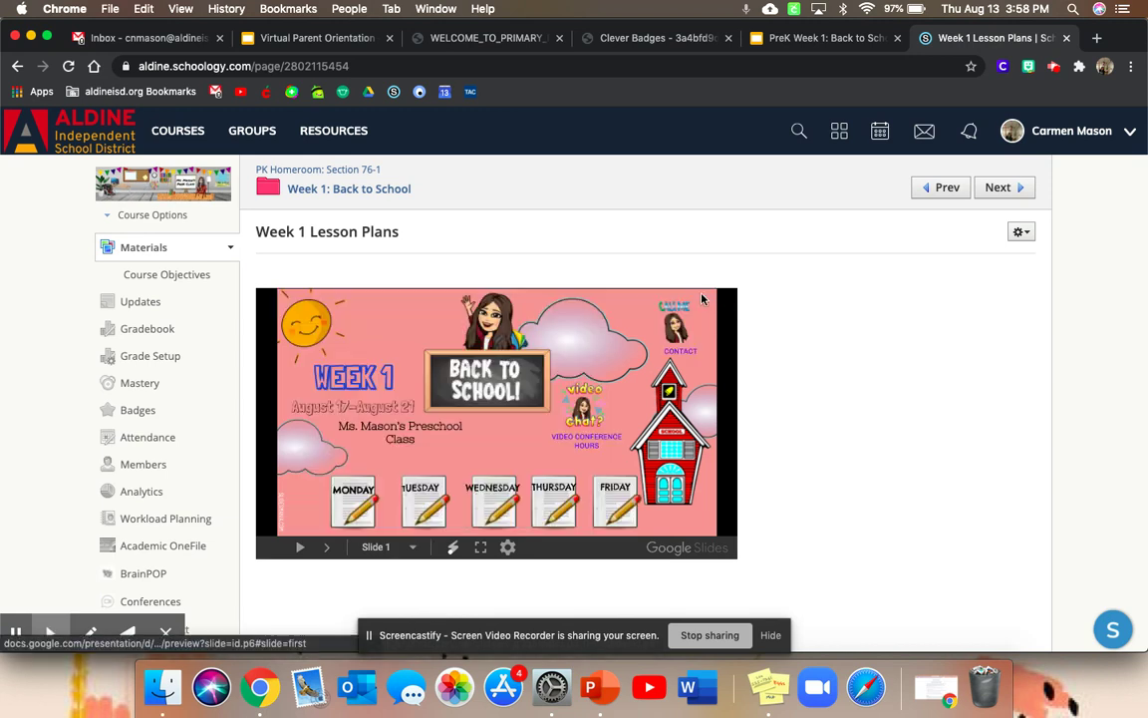
pyautogui.click(620, 515)
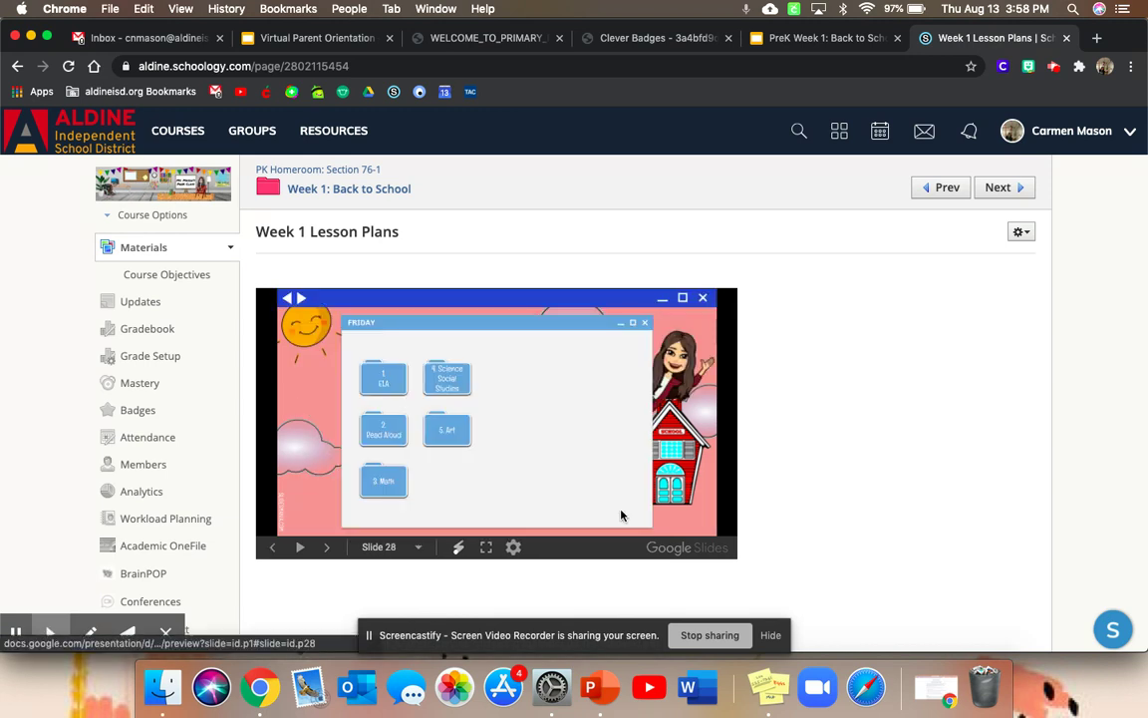
# - Return to the Week 1: Back to School folder and start a new page titled "Week 1 Lesson Plans Example"
pyautogui.click(296, 189)
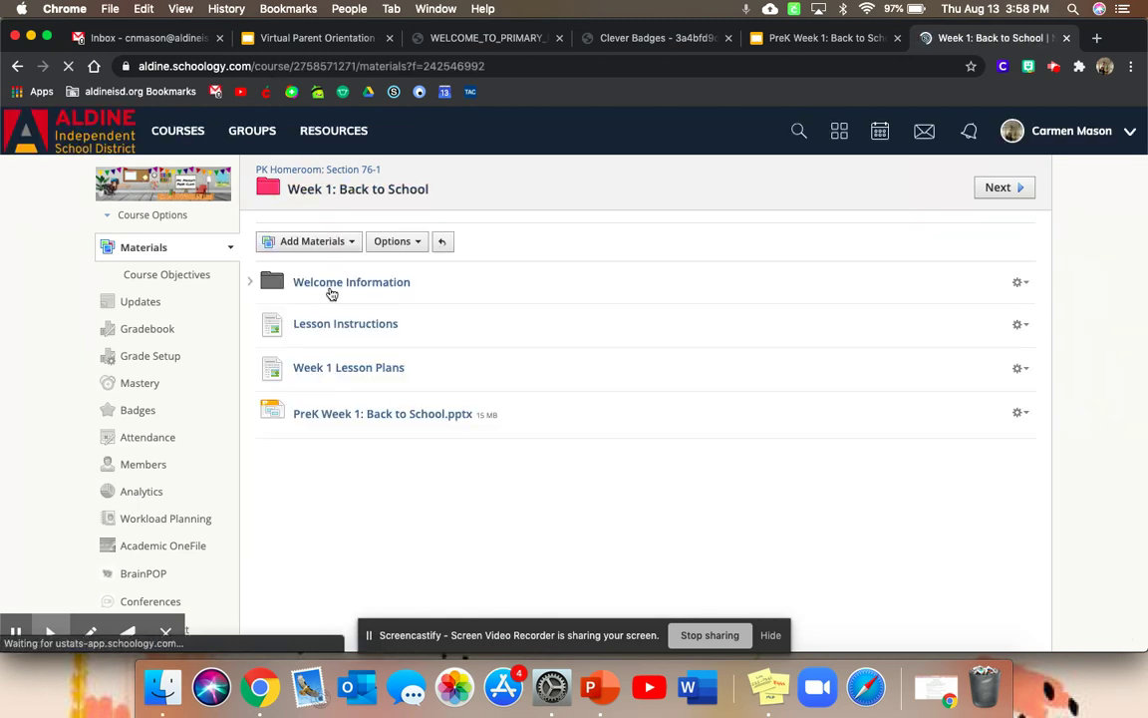
pyautogui.click(343, 244)
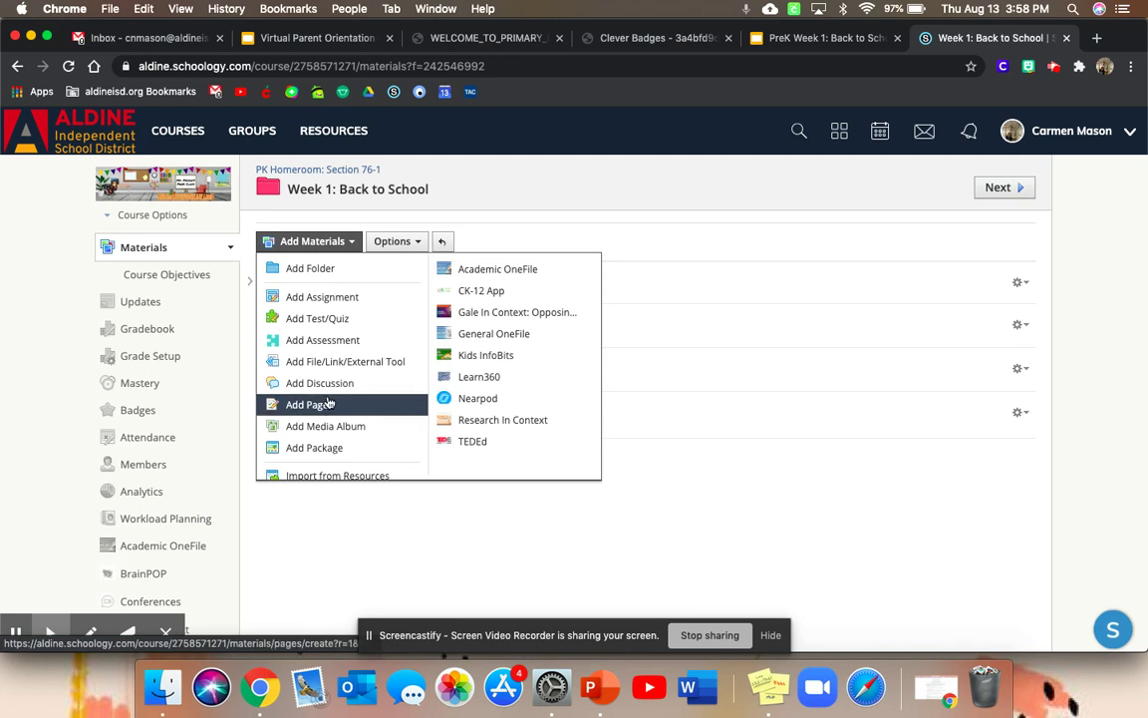
pyautogui.click(317, 404)
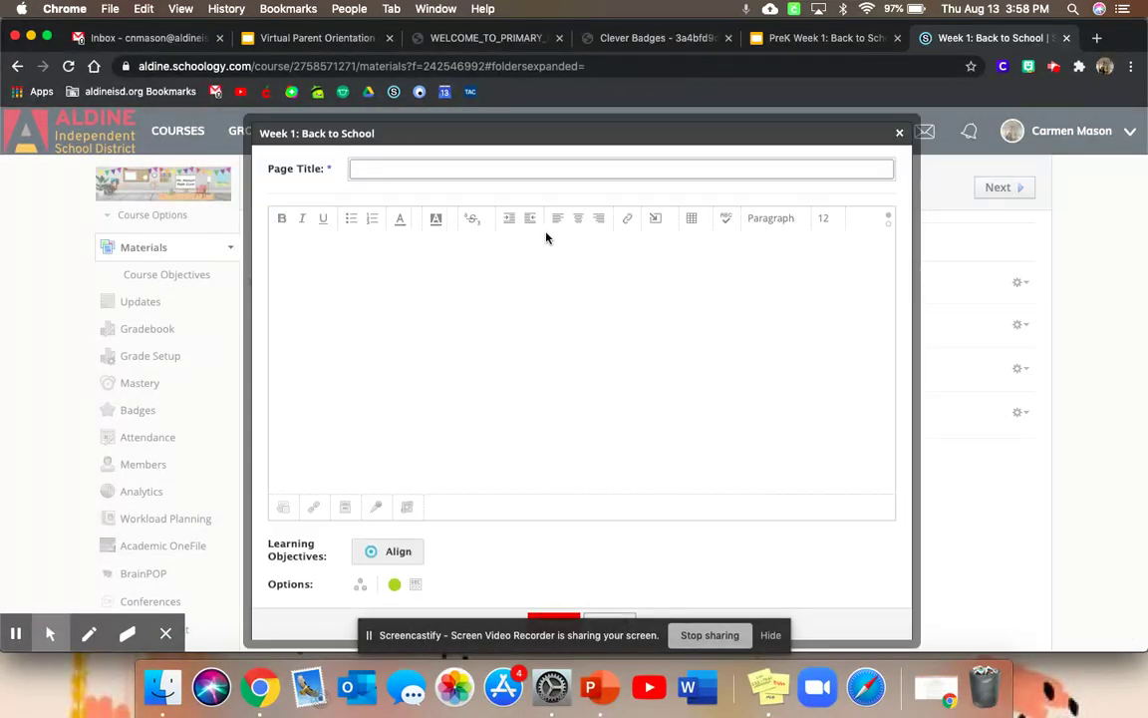
pyautogui.write('Week 1 Lesson Plans')
pyautogui.click(461, 204)
pyautogui.write('Example')
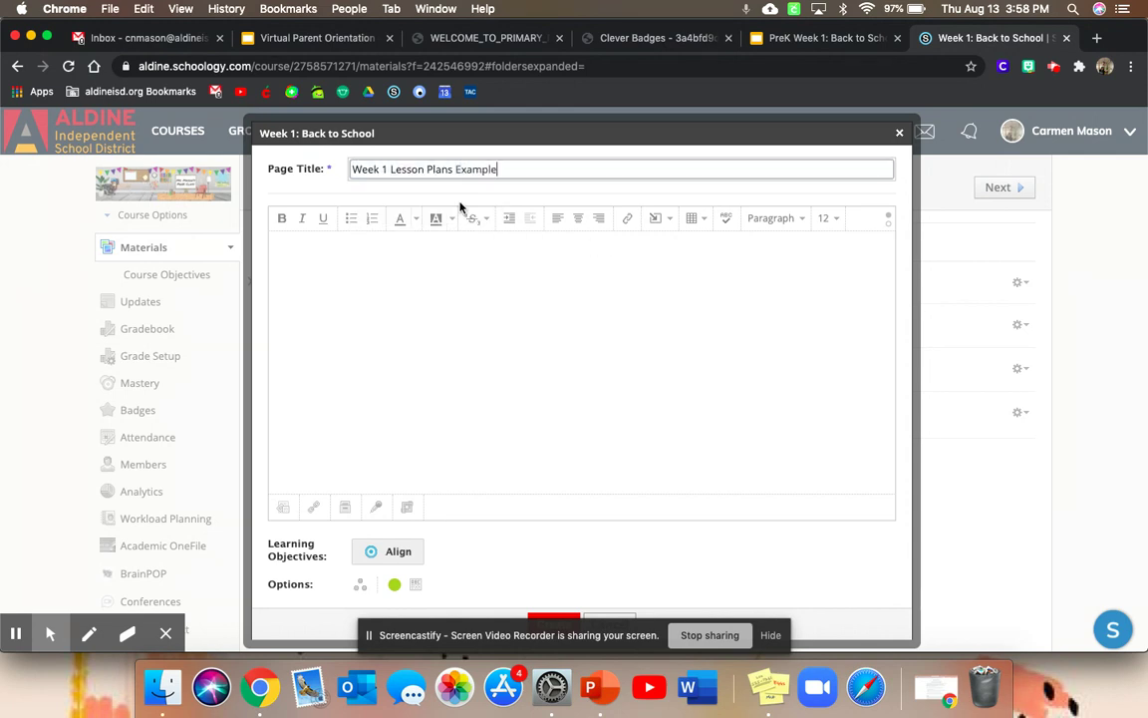
# - Insert the PreK Week 1: Back to School presentation from Google Drive into the page body as an embed
pyautogui.click(389, 288)
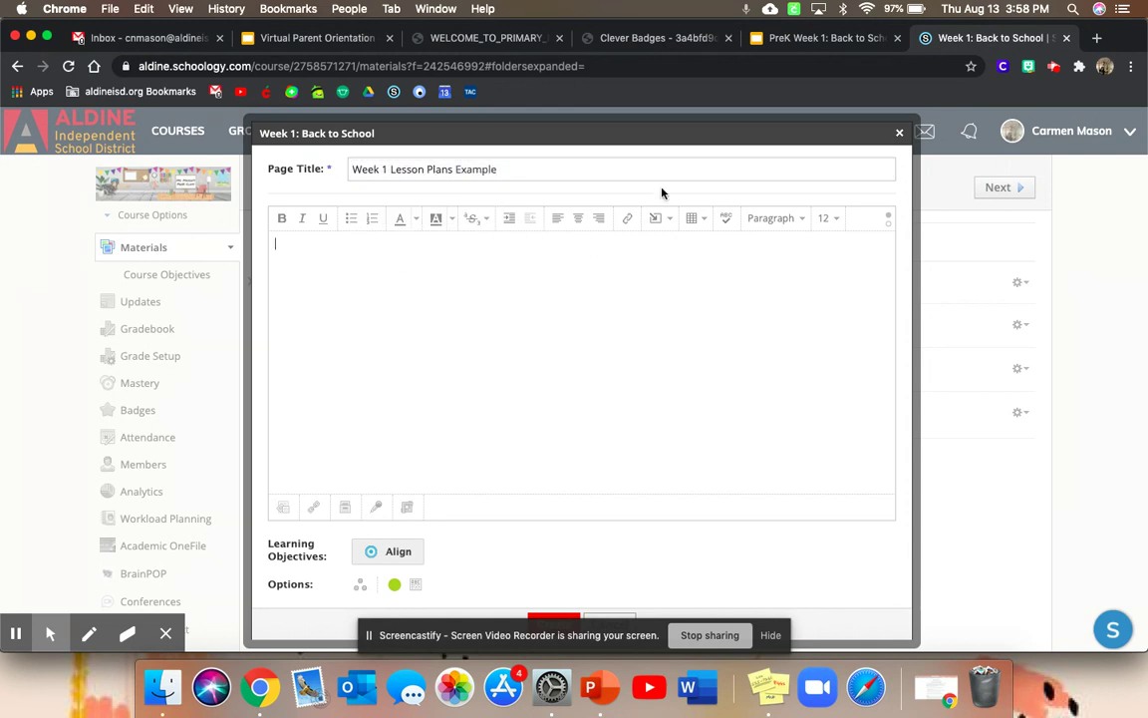
pyautogui.click(670, 221)
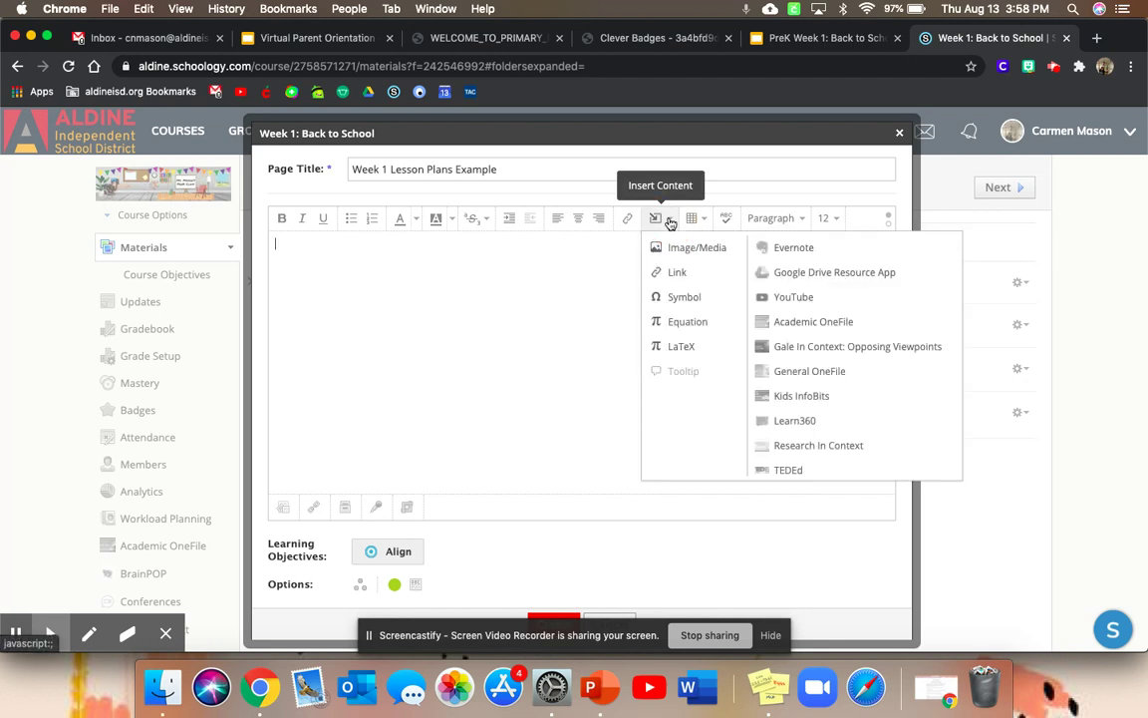
pyautogui.click(856, 279)
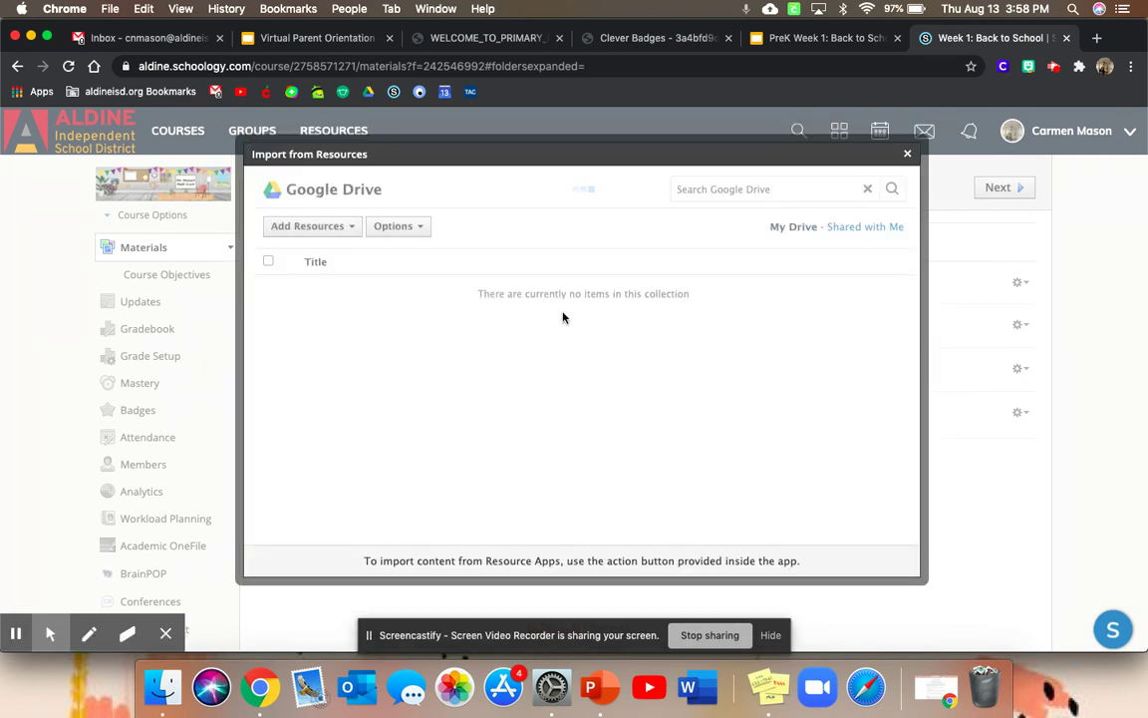
pyautogui.scroll(-3, 503, 396)
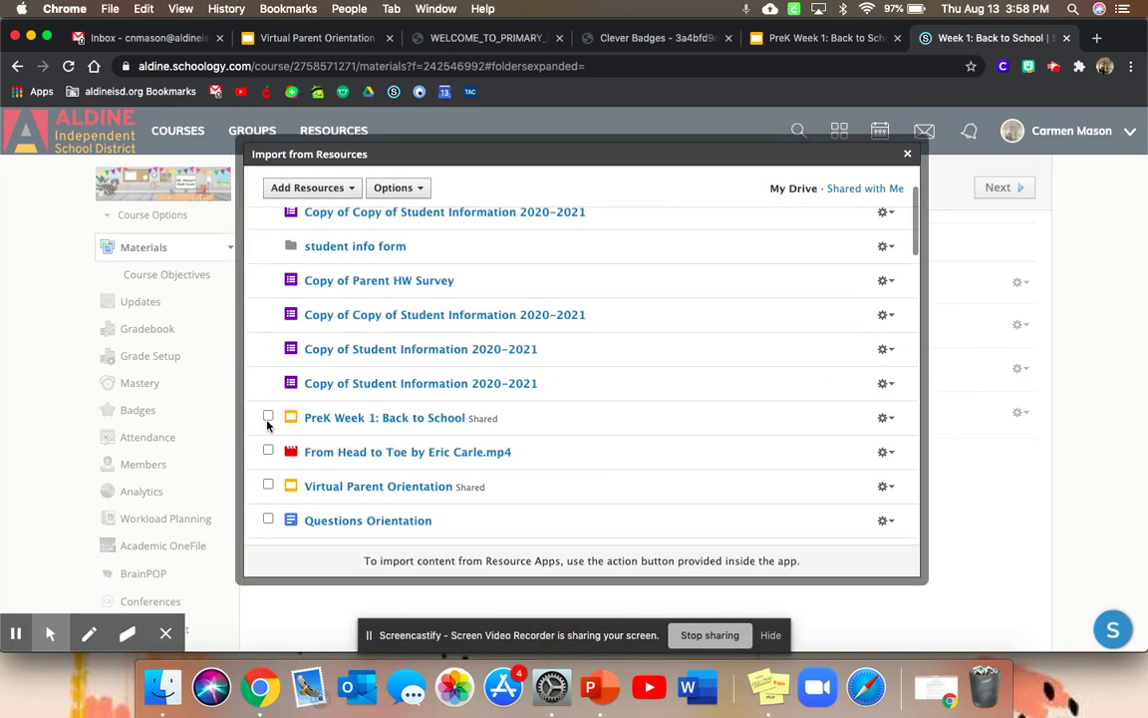
pyautogui.click(268, 418)
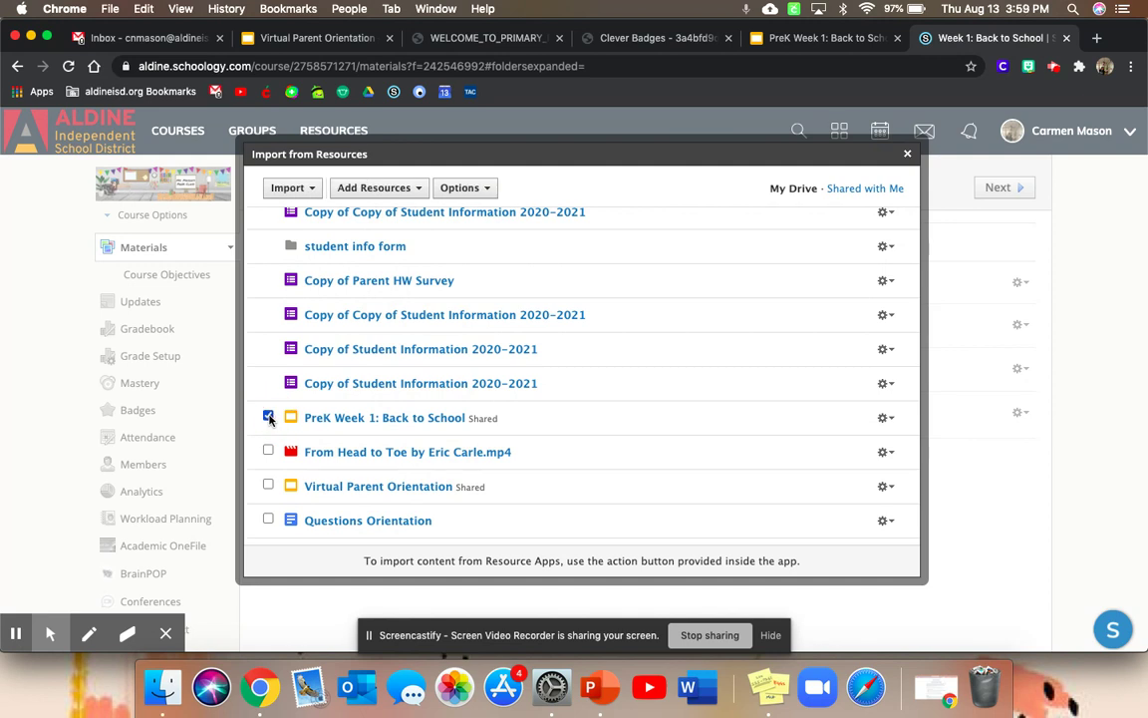
pyautogui.click(305, 188)
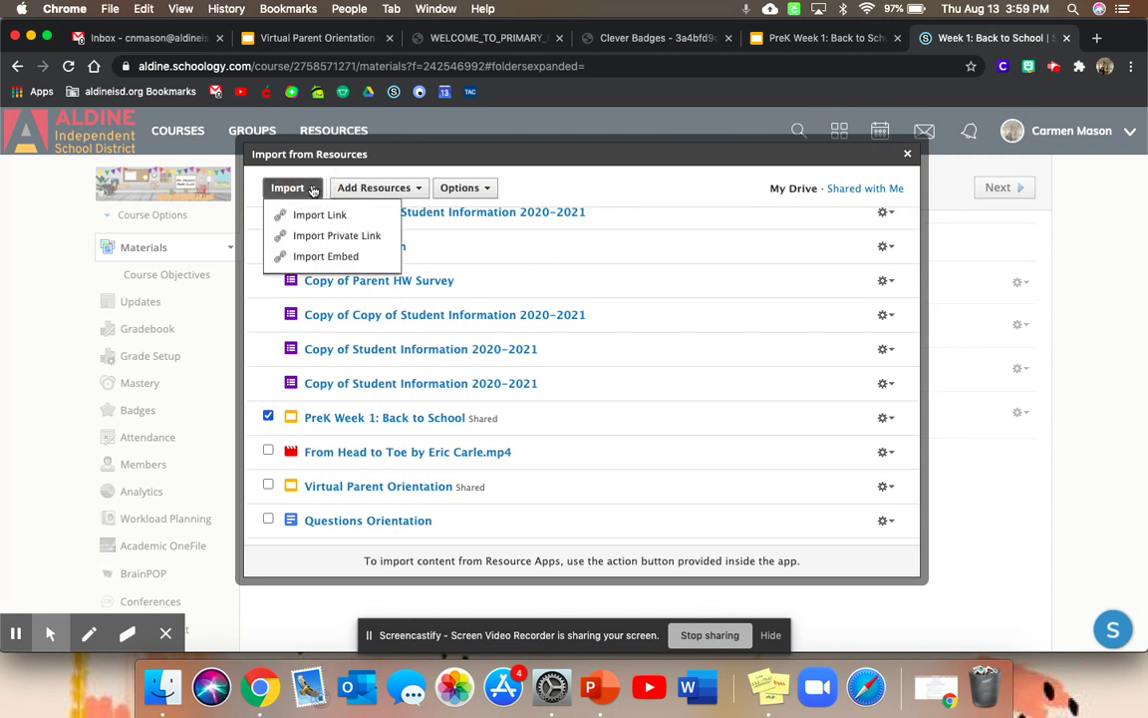
pyautogui.click(326, 257)
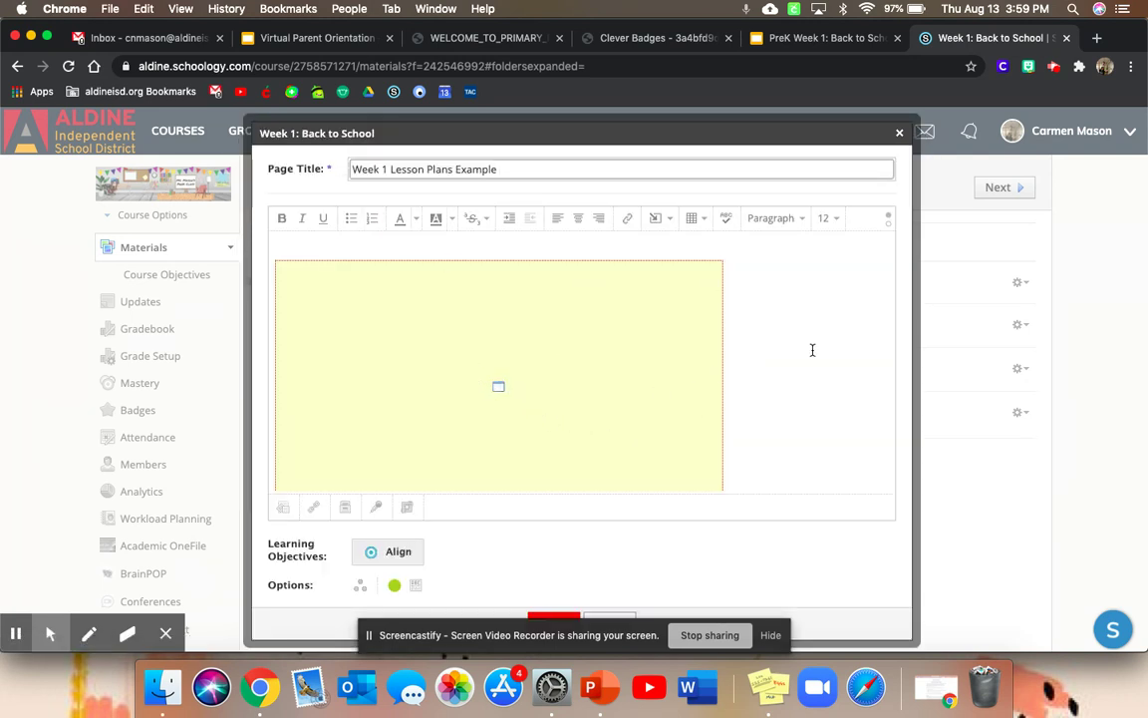
# - Enlarge the embedded presentation's frame to fill the full width of the page editor
pyautogui.click(721, 263)
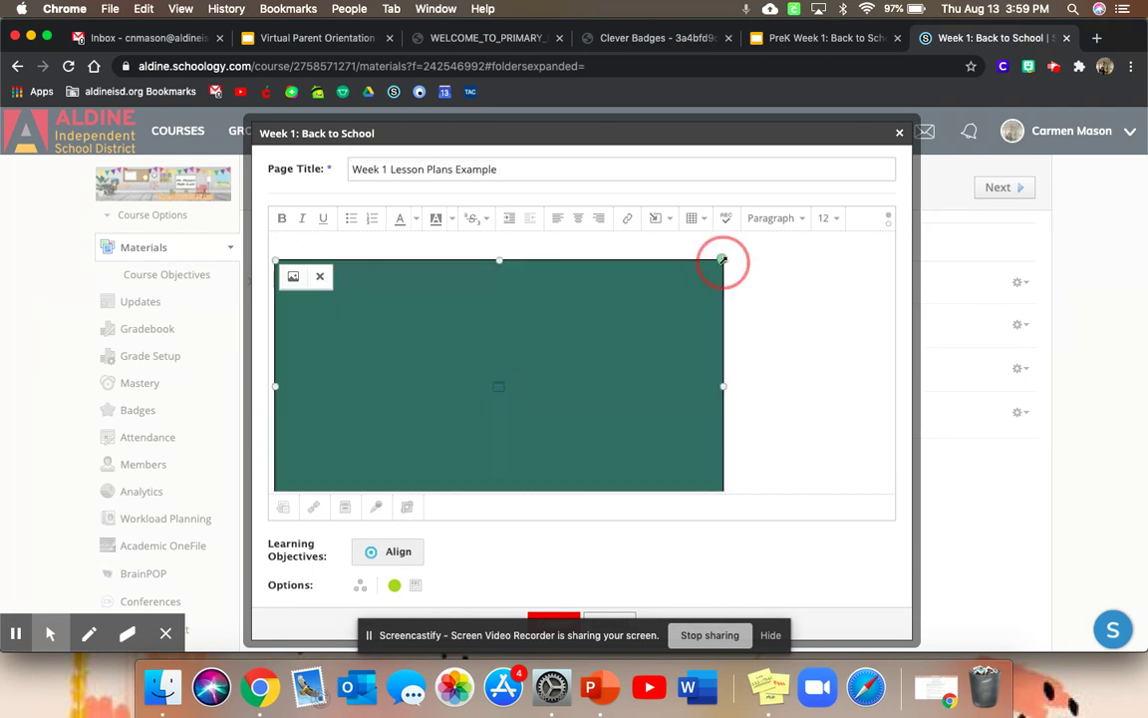
pyautogui.moveTo(722, 259); pyautogui.dragTo(884, 225)
pyautogui.scroll(-1, 712, 356)
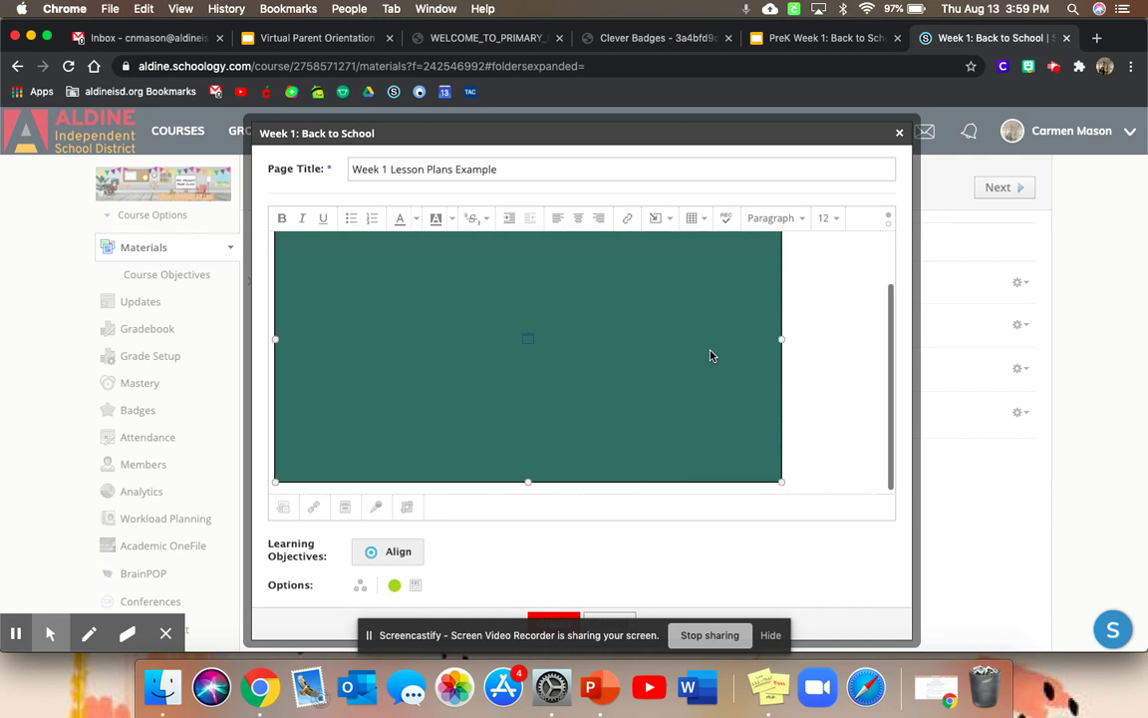
pyautogui.moveTo(782, 482); pyautogui.dragTo(918, 551)
pyautogui.scroll(2, 715, 427)
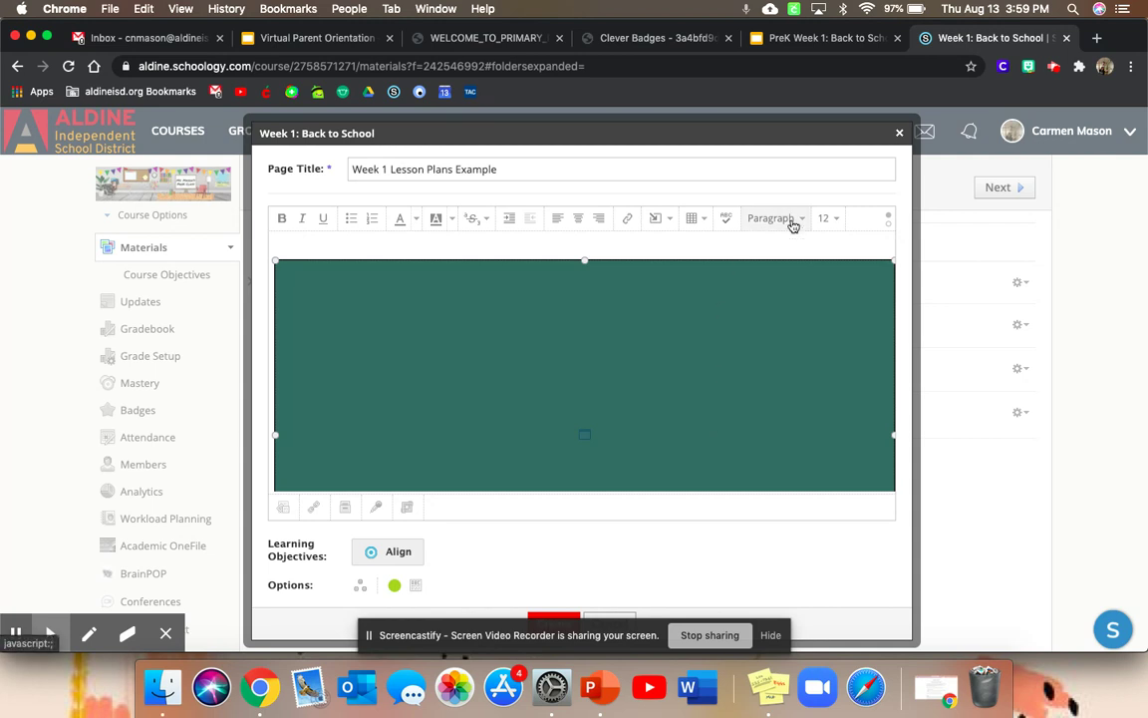
# - Add a blank line below the embedded presentation and create the page
pyautogui.click(605, 241)
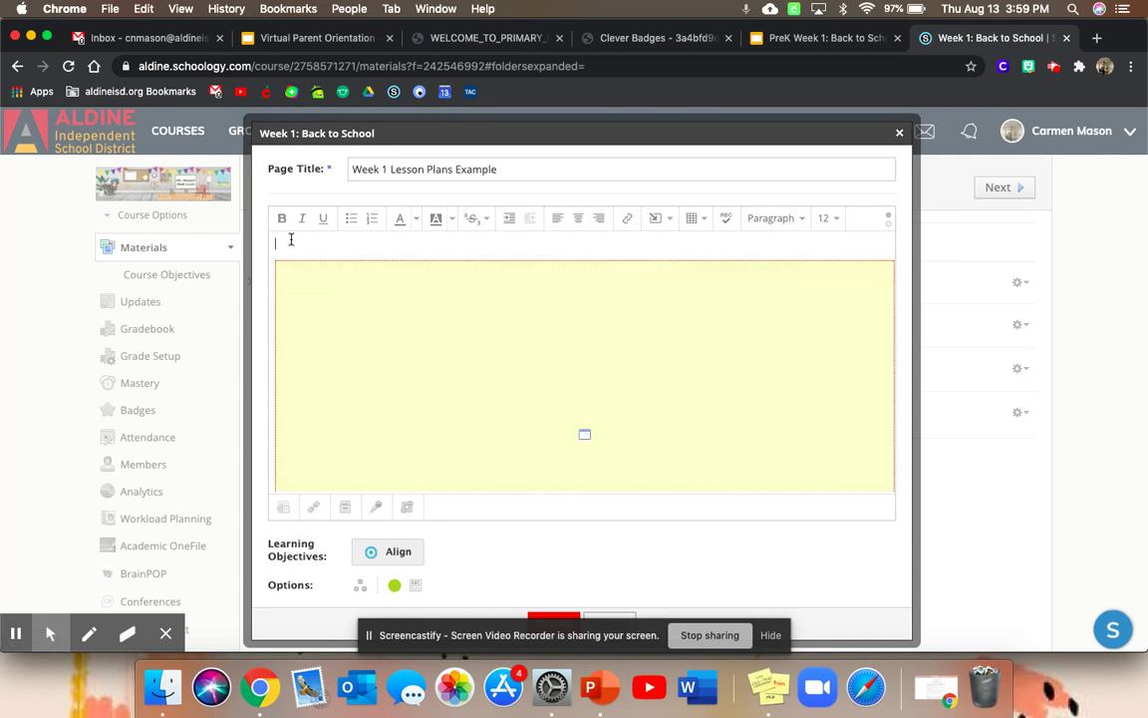
pyautogui.scroll(-3, 371, 382)
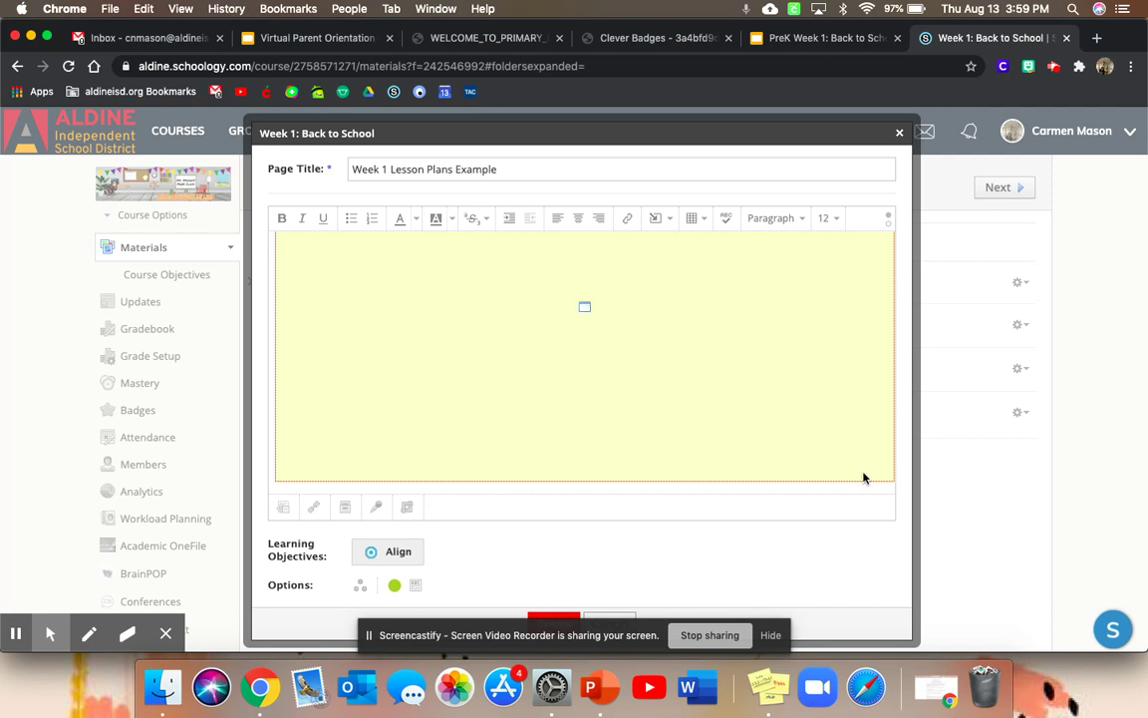
pyautogui.scroll(-1, 884, 476)
pyautogui.scroll(-1, 884, 477)
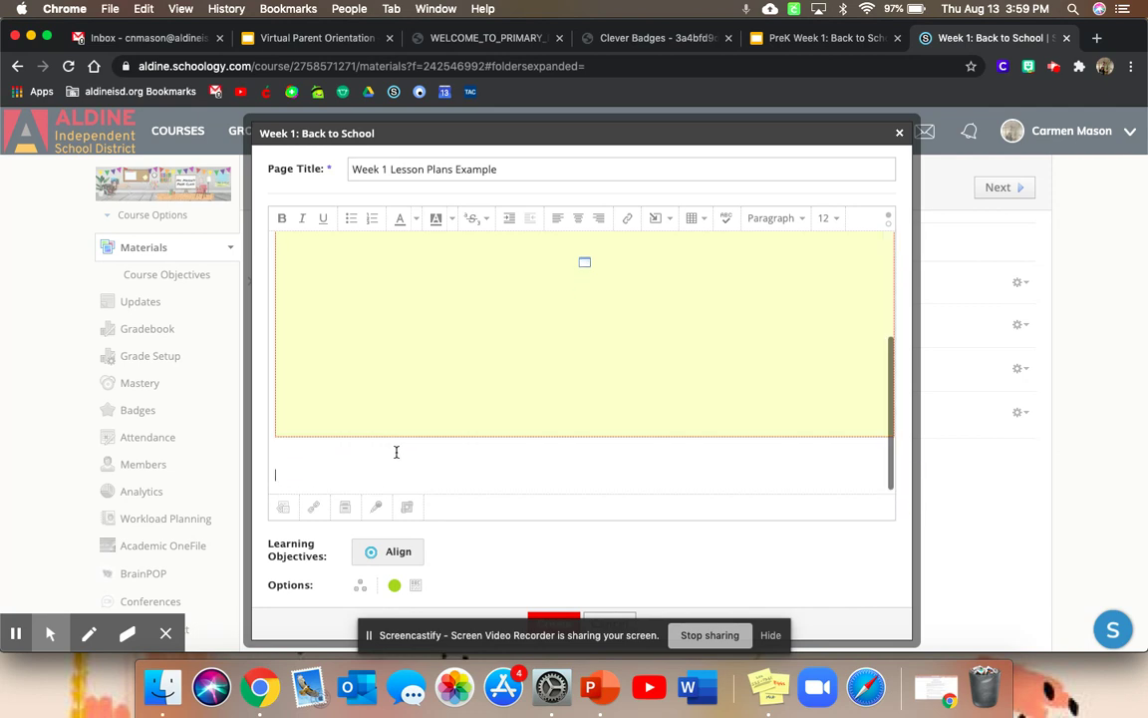
pyautogui.scroll(-5, 449, 485)
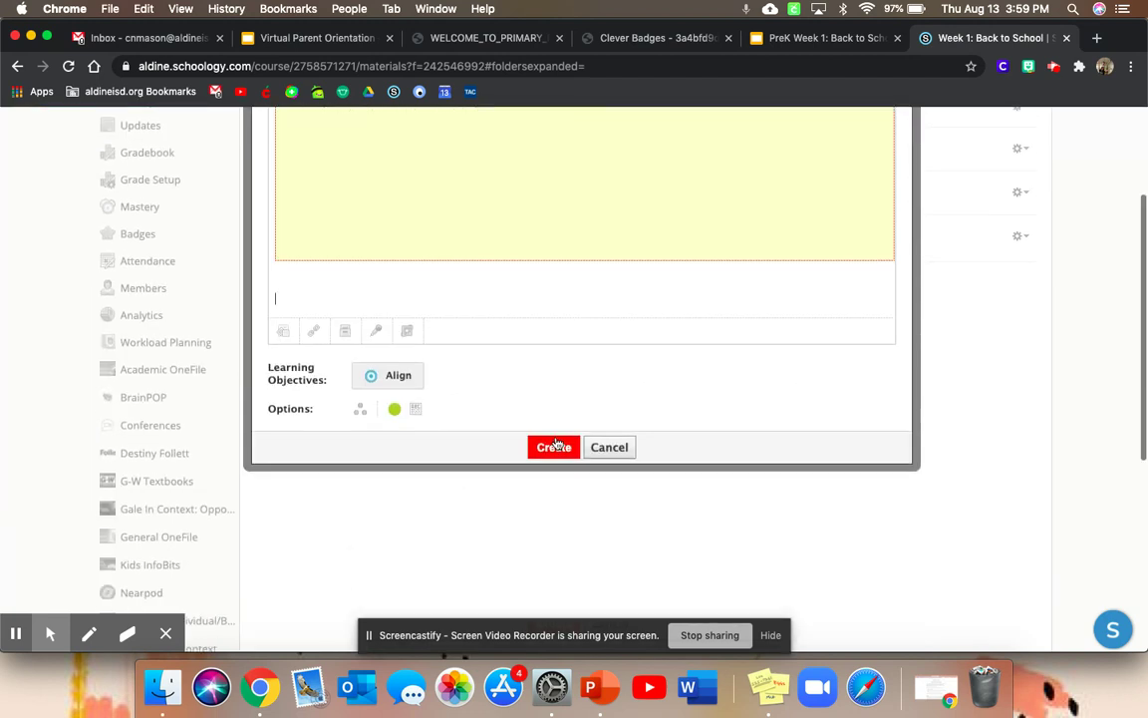
pyautogui.click(554, 448)
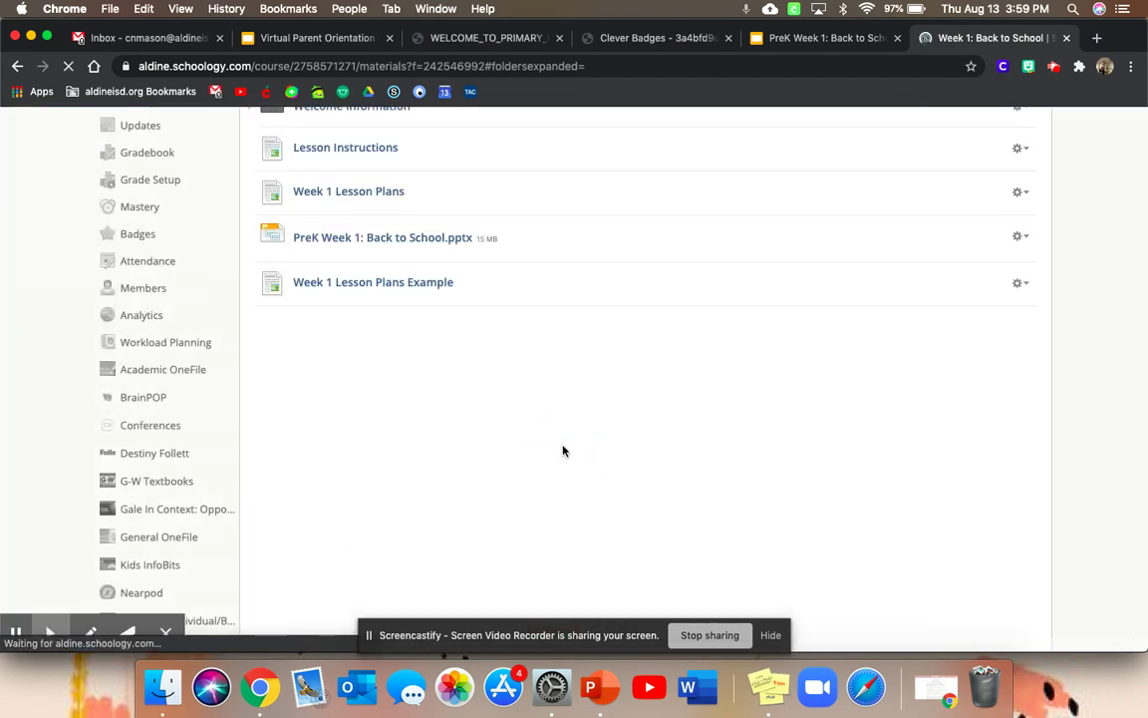
# - Open the Week 1 Lesson Plans Example page and check the size and slides of its embedded presentation
pyautogui.scroll(1, 469, 289)
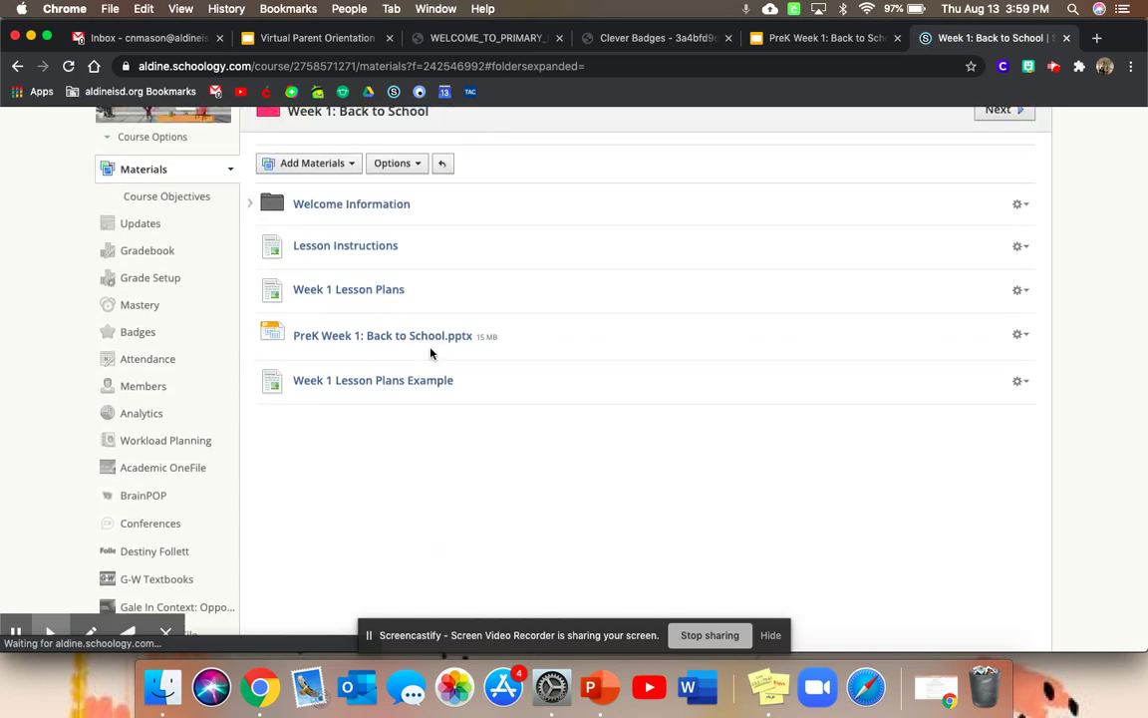
pyautogui.click(391, 386)
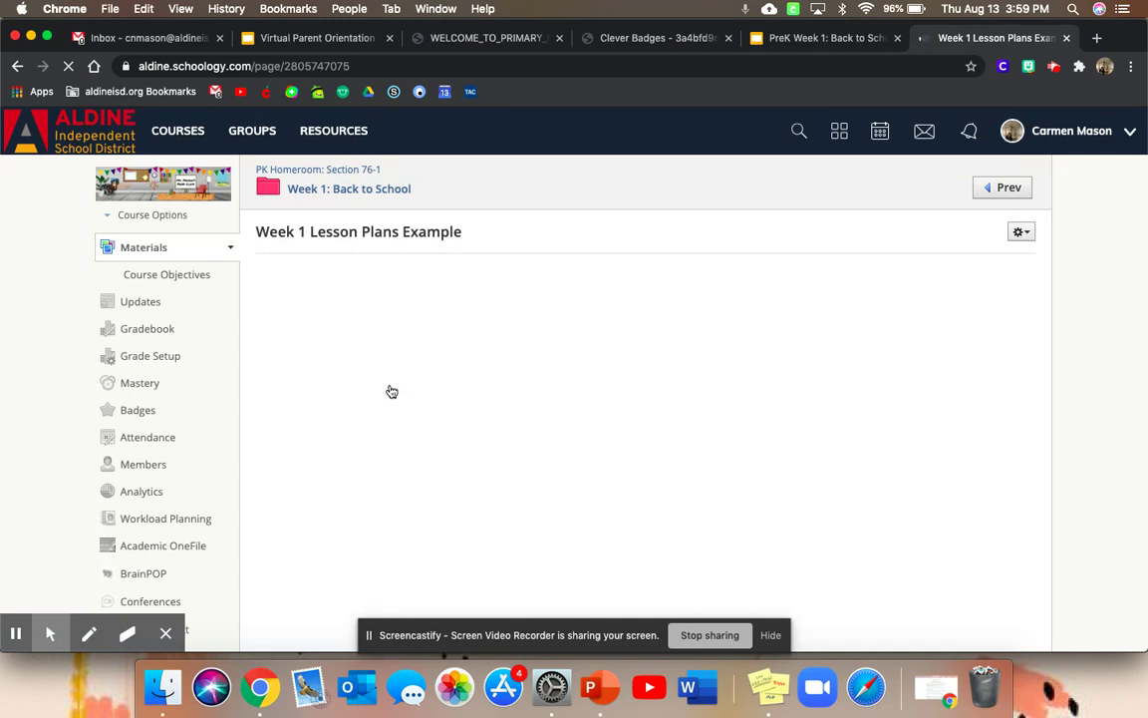
pyautogui.click(618, 410)
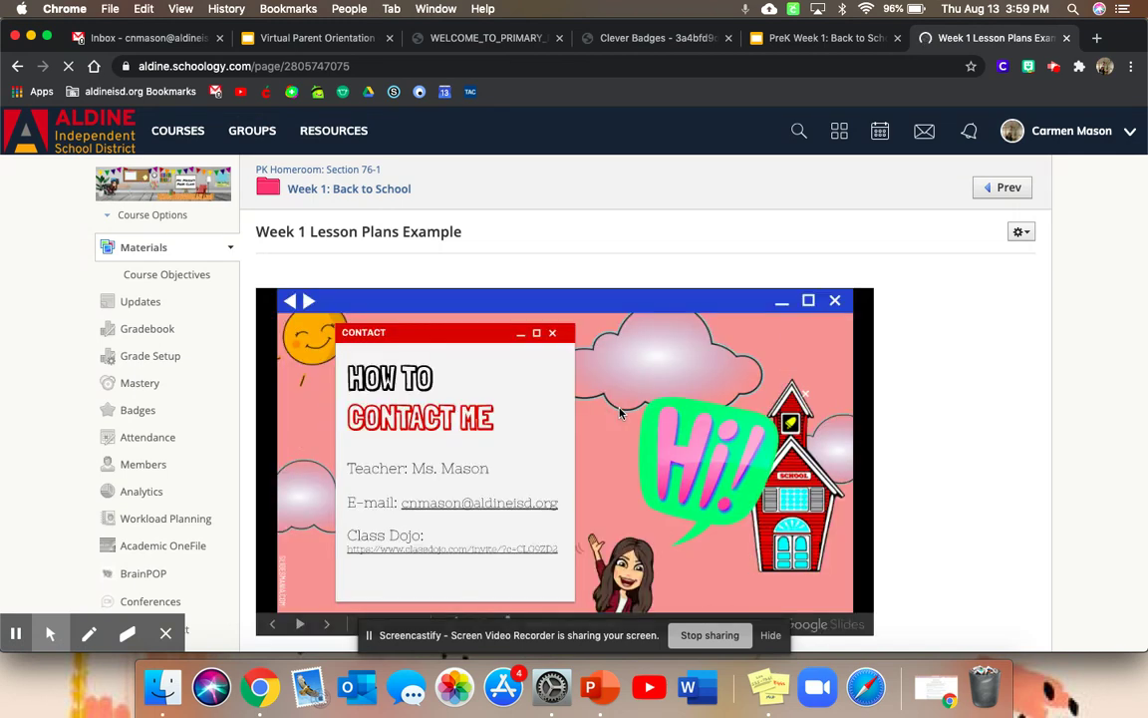
pyautogui.click(618, 410)
pyautogui.scroll(-2, 923, 386)
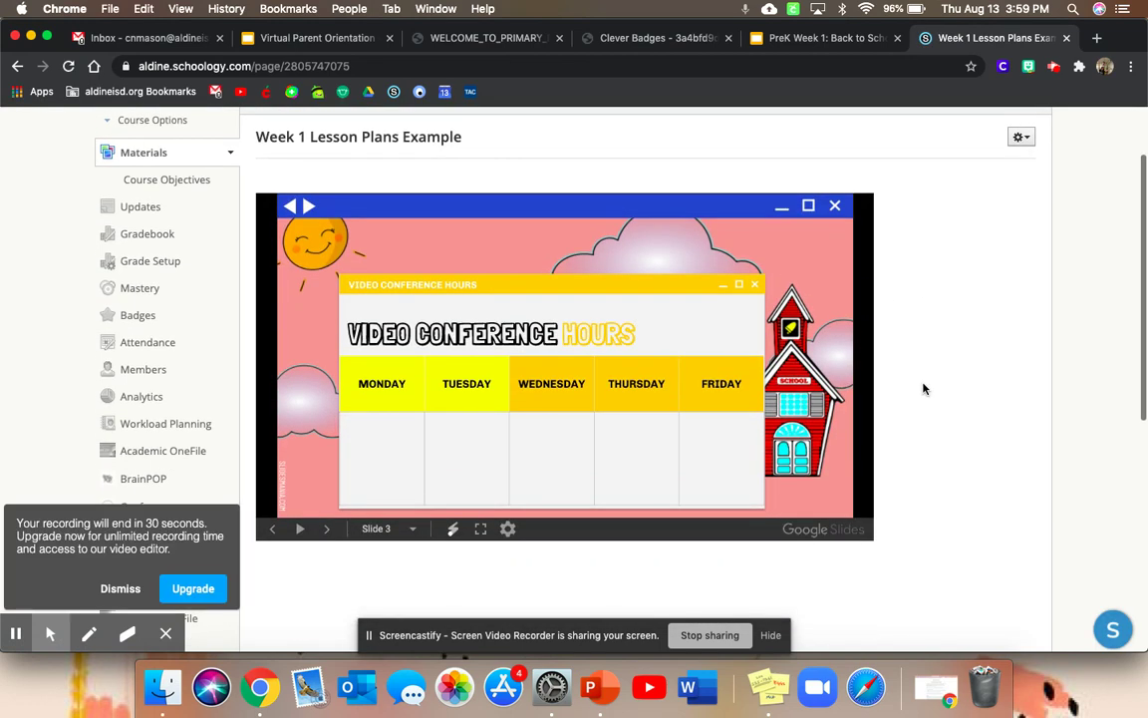
pyautogui.scroll(1, 924, 388)
pyautogui.scroll(-5, 925, 387)
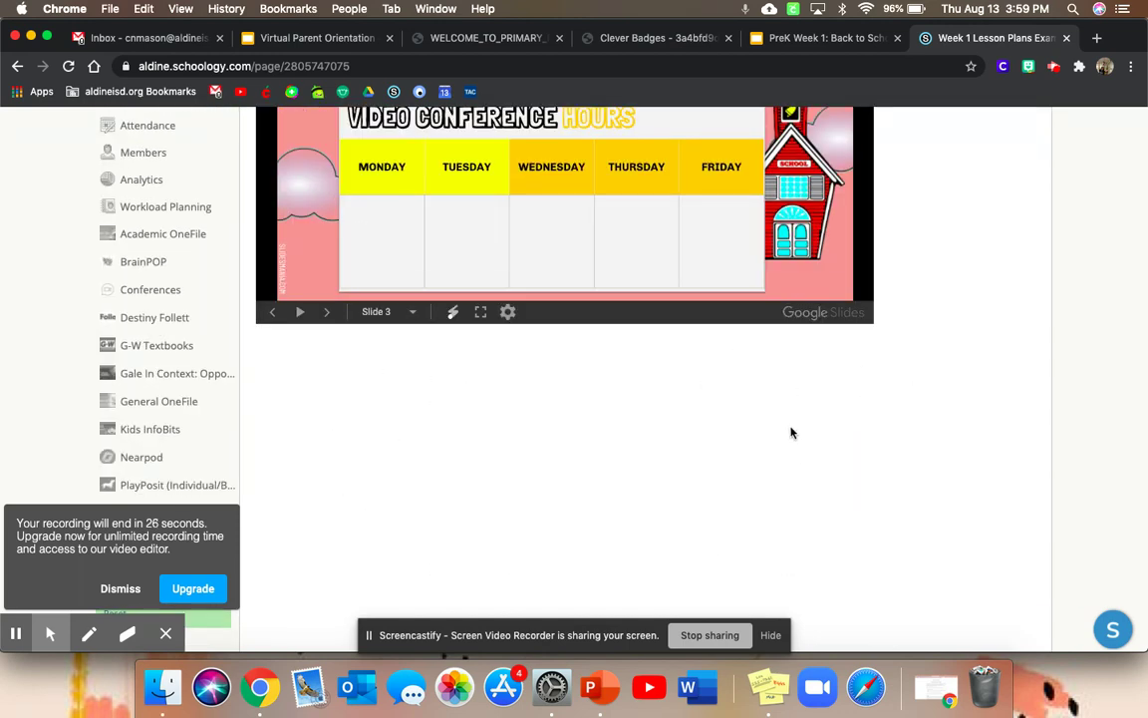
pyautogui.scroll(6, 657, 520)
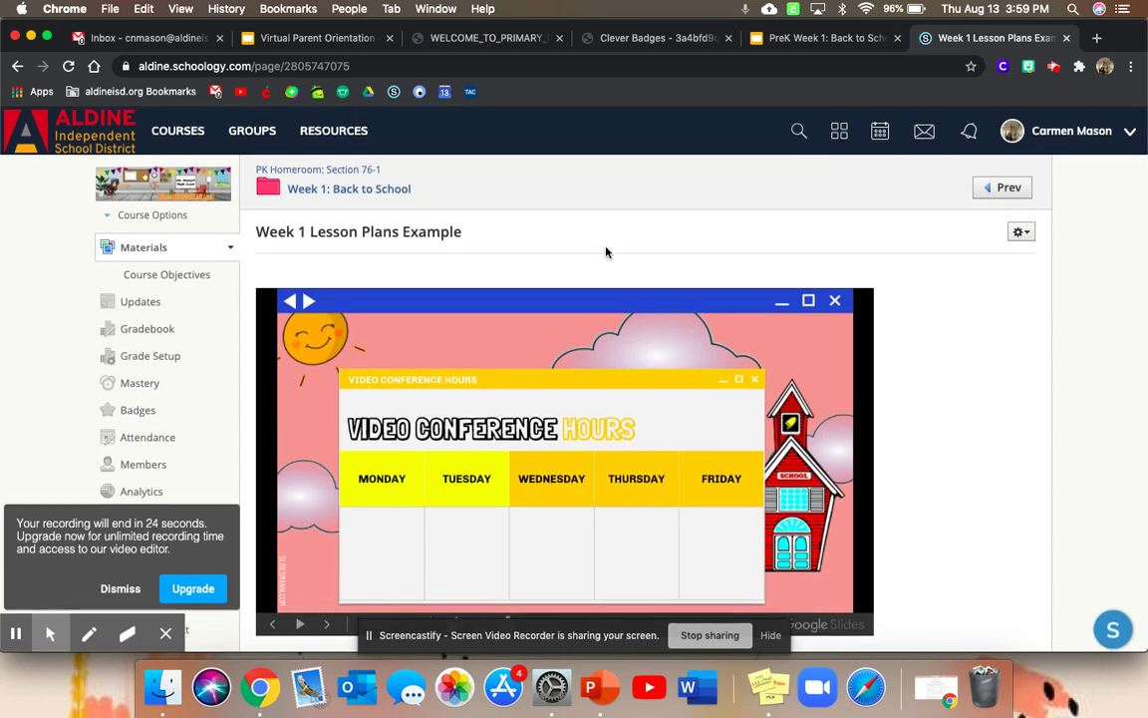